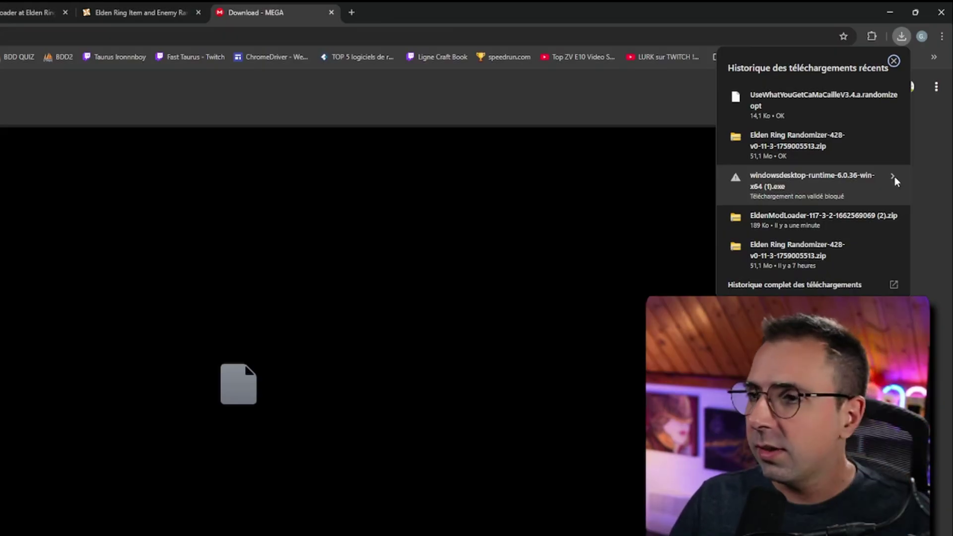
Allow the blocked, unverified download of windowsdesktop-runtime-6.0.36-win-x64 (1).exe to go through.
{"action": "left_click", "coordinate": [894, 177]}
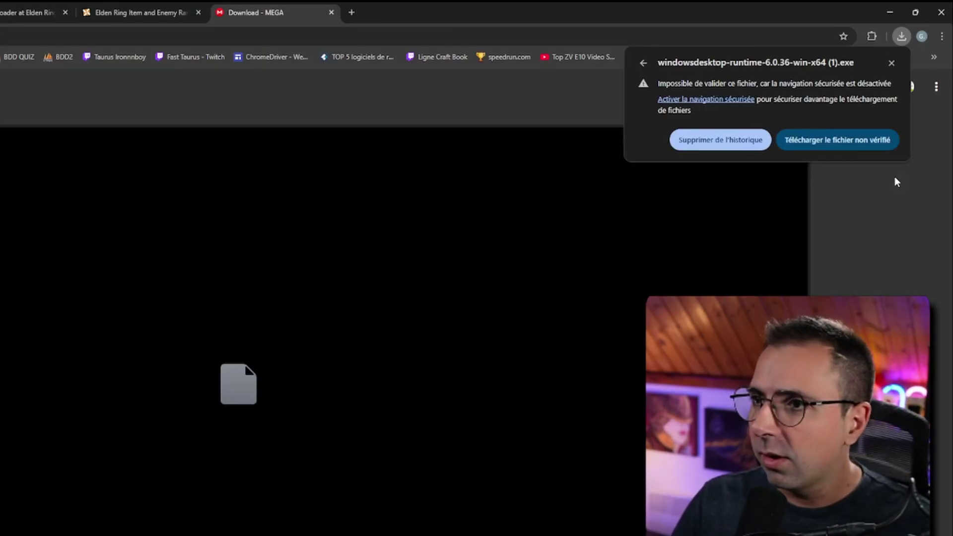
{"action": "left_click", "coordinate": [868, 142]}
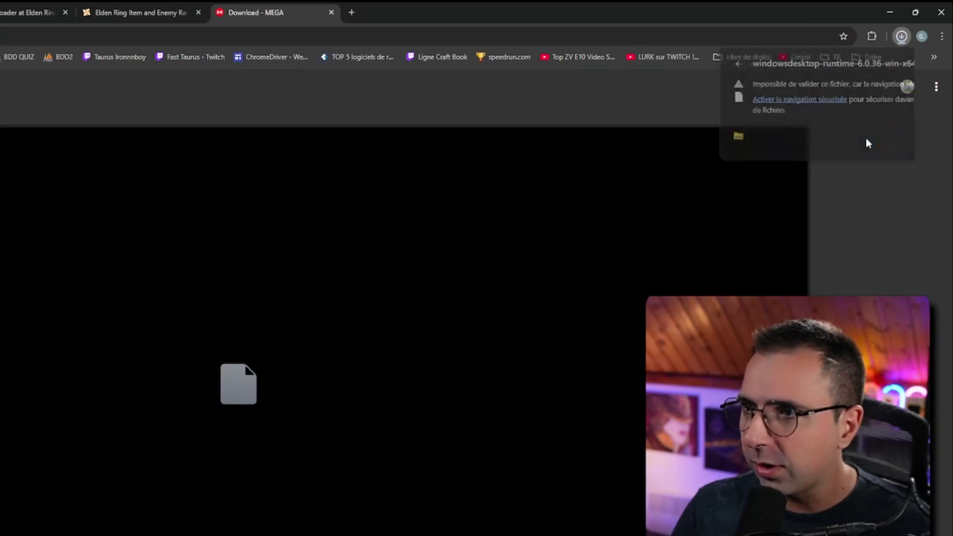
Open the Checklist Overlay mod link from the Pastebin guide in a new tab and download EROverlay_bosses with the free slow download.
{"action": "left_click", "coordinate": [144, 6]}
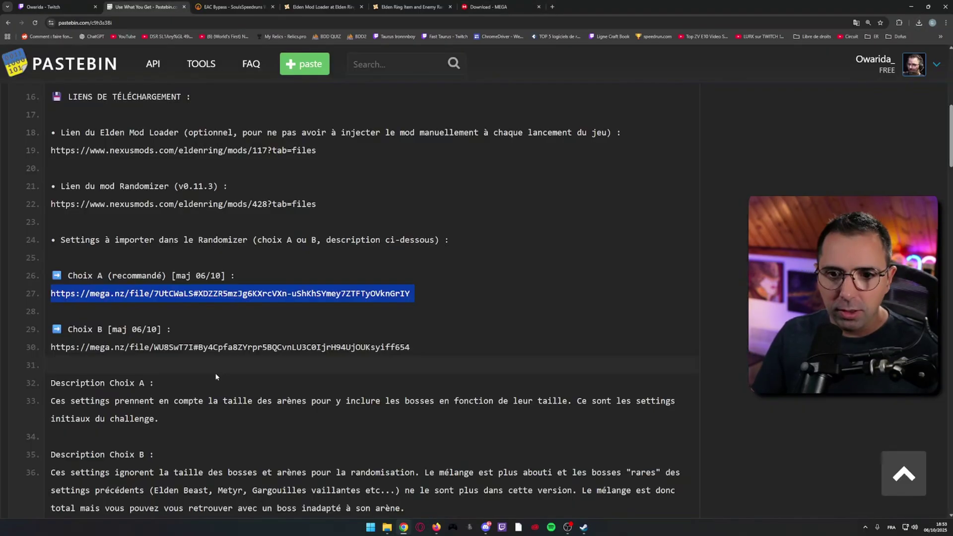
{"action": "scroll", "coordinate": [215, 372], "scroll_direction": "down", "scroll_amount": 2}
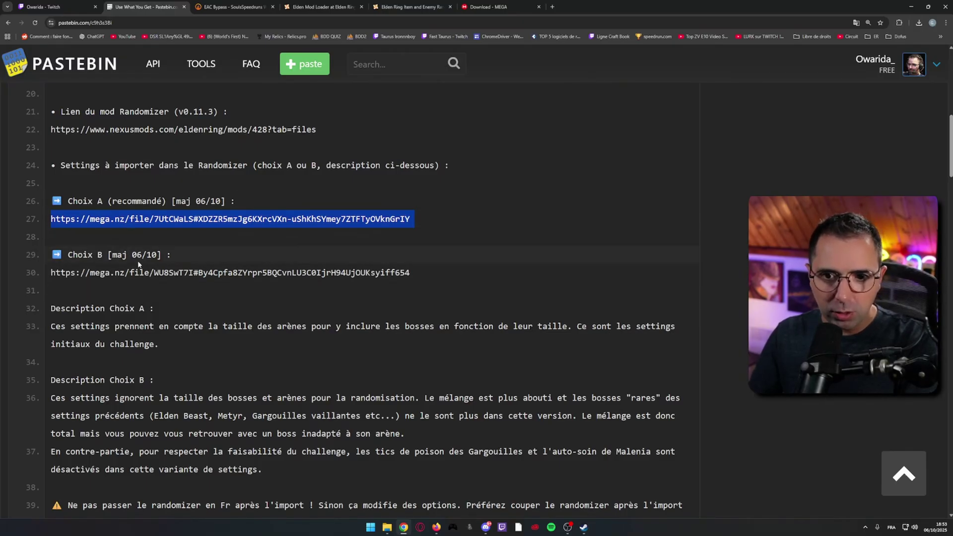
{"action": "scroll", "coordinate": [198, 256], "scroll_direction": "down", "scroll_amount": 7}
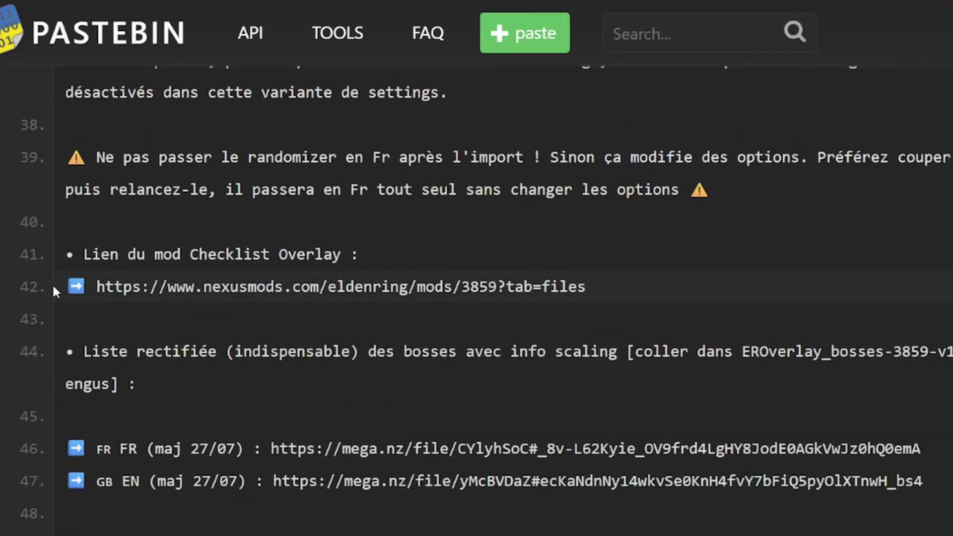
{"action": "left_click_drag", "start_coordinate": [97, 287], "coordinate": [136, 291]}
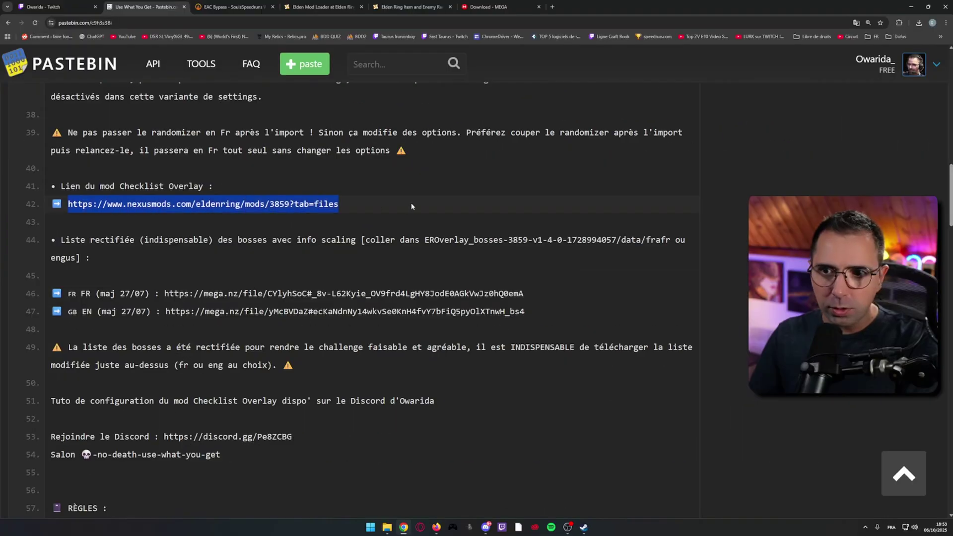
{"action": "left_click", "coordinate": [553, 7]}
{"action": "type", "text": "https://www.nexusmods.com/eldenring/mods/3859?tab=files"}
{"action": "key", "text": "Return"}
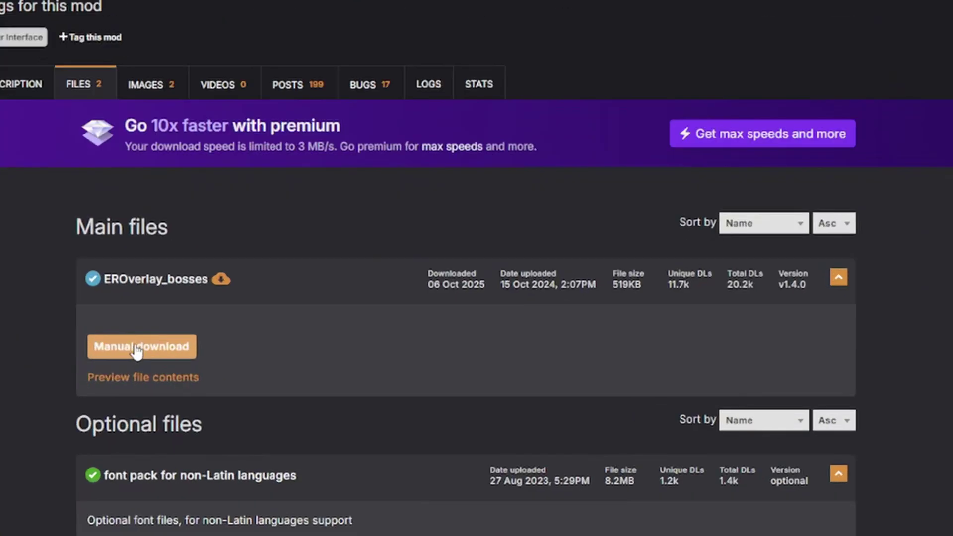
{"action": "left_click", "coordinate": [137, 348]}
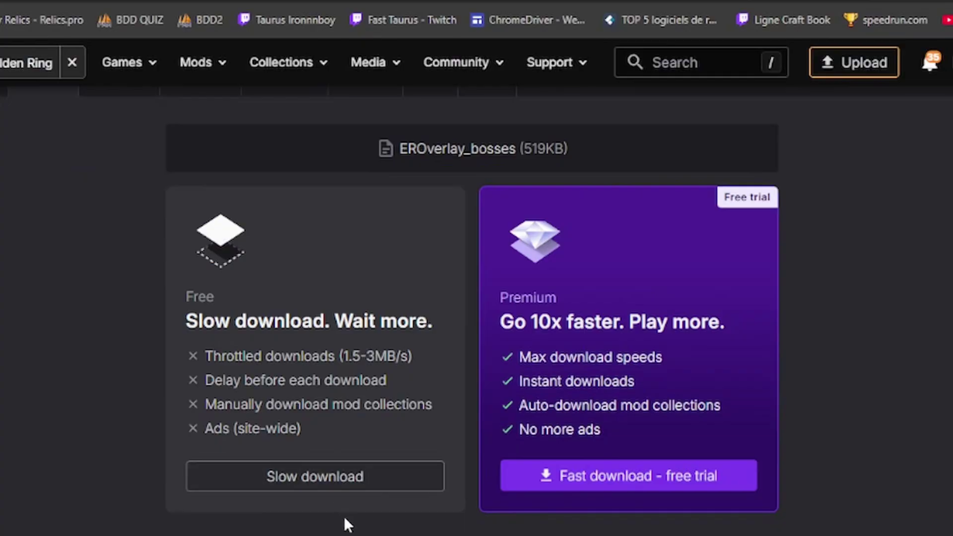
{"action": "left_click", "coordinate": [318, 484]}
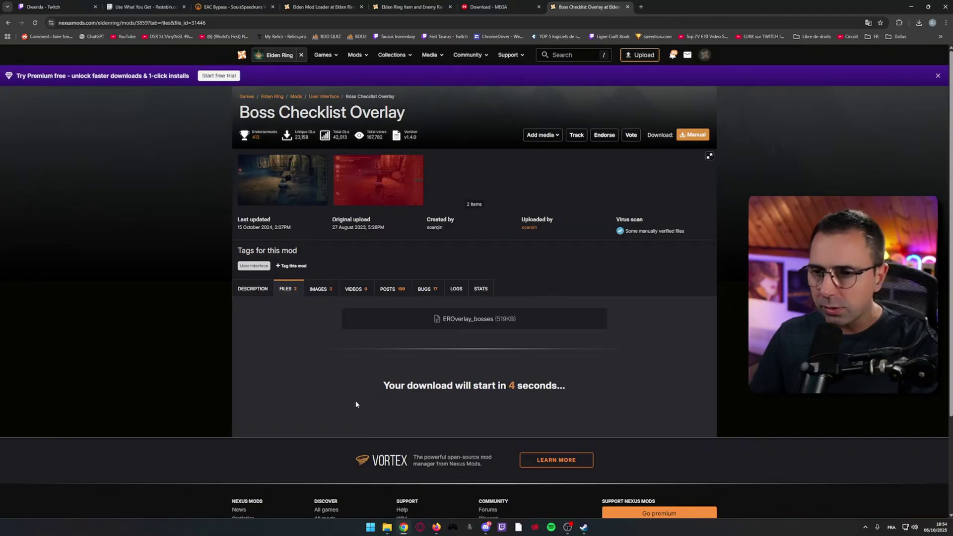
Open the French corrected boss list link from the Pastebin guide in a new tab and download the file from MEGA.
{"action": "left_click", "coordinate": [133, 10]}
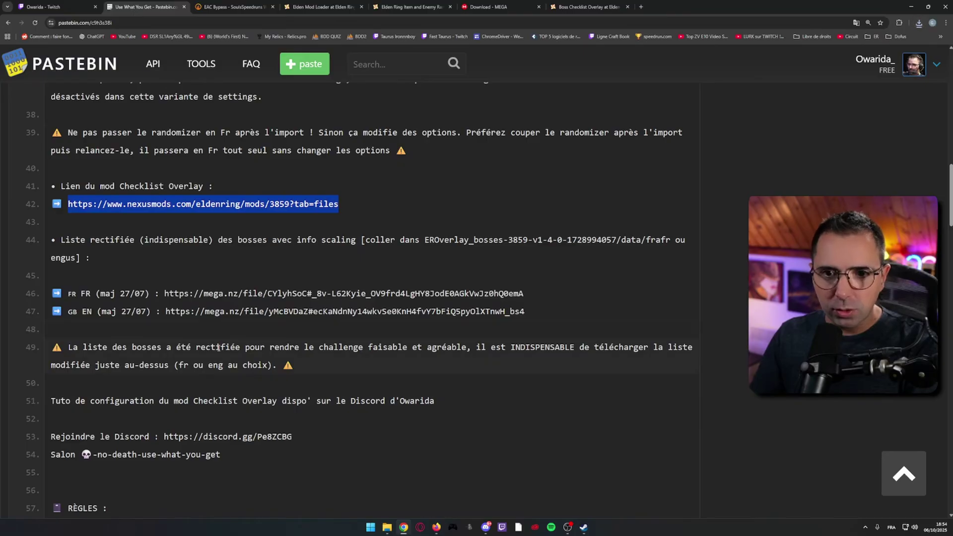
{"action": "scroll", "coordinate": [183, 312], "scroll_direction": "down", "scroll_amount": 1}
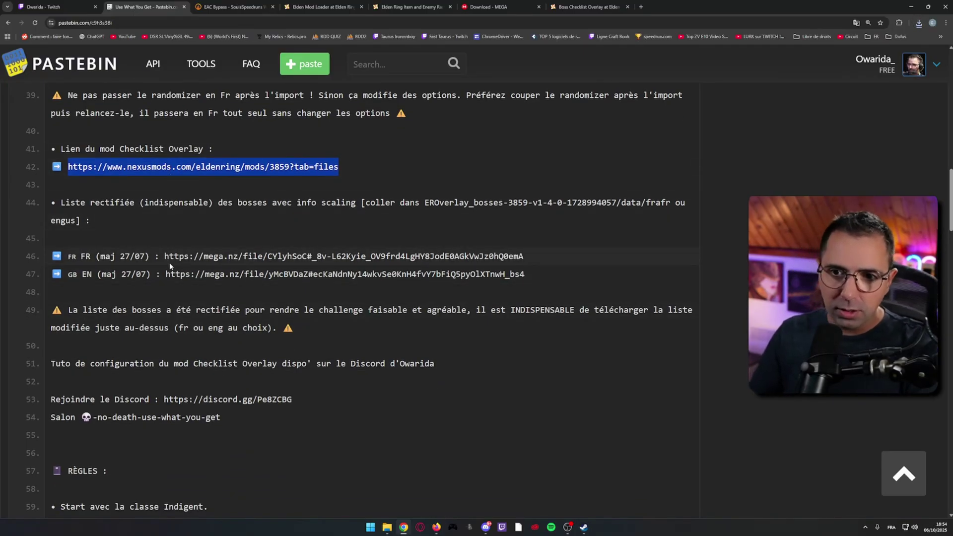
{"action": "left_click_drag", "start_coordinate": [165, 256], "coordinate": [430, 256]}
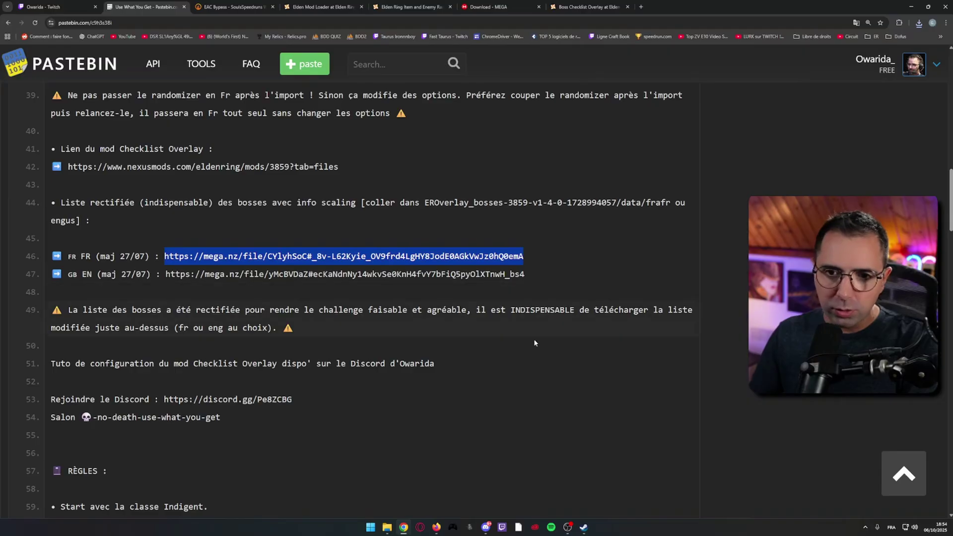
{"action": "key", "text": "ctrl+c"}
{"action": "key", "text": "ctrl+t"}
{"action": "key", "text": "ctrl+v"}
{"action": "key", "text": "Return"}
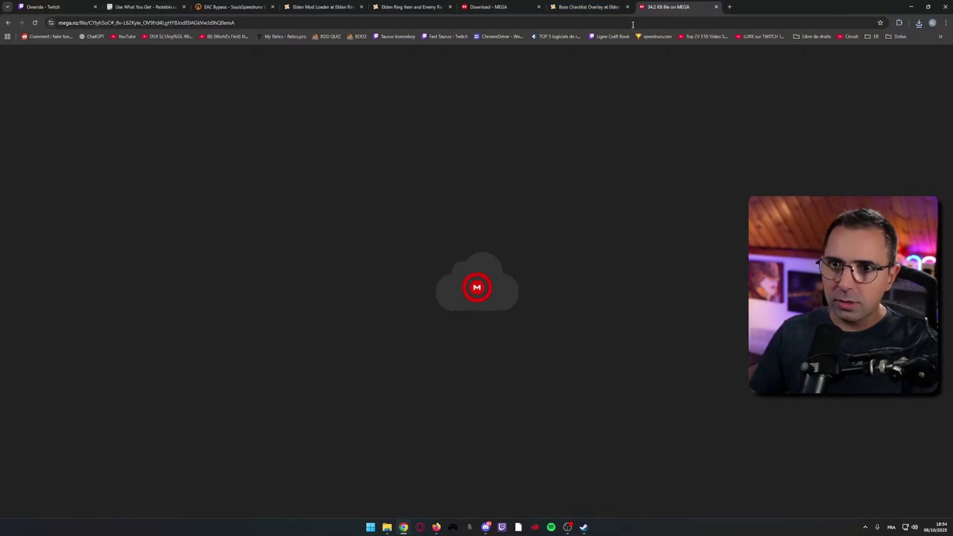
{"action": "left_click", "coordinate": [779, 464]}
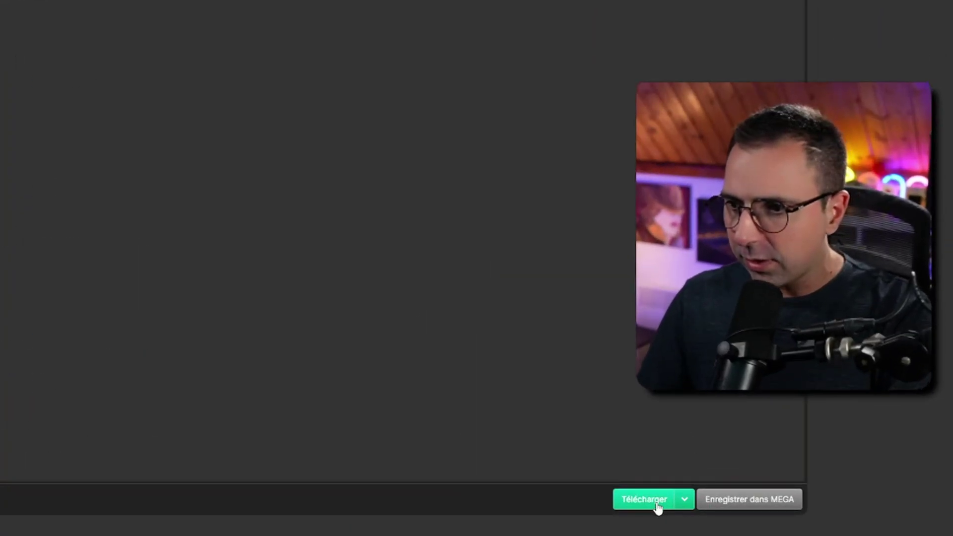
{"action": "left_click", "coordinate": [658, 505]}
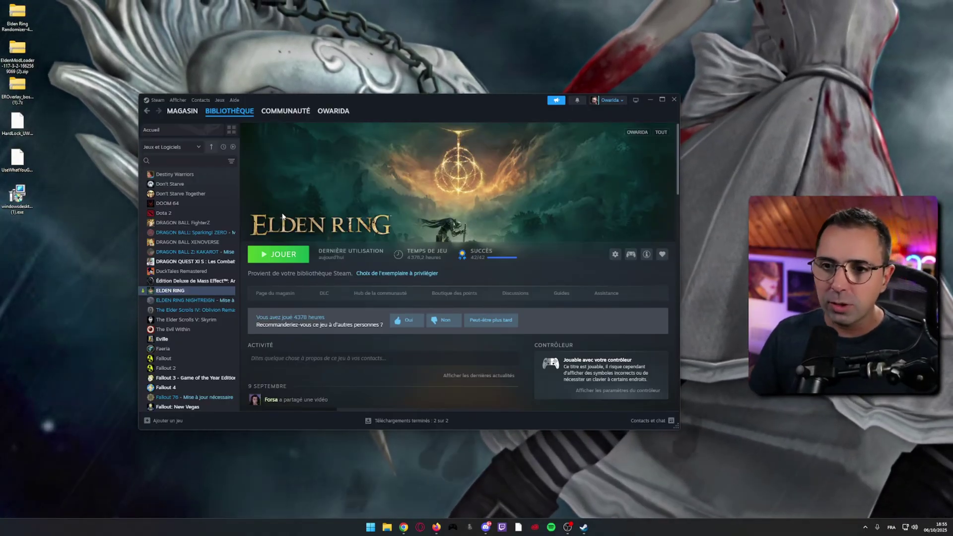
Browse ELDEN RING's local files from the Steam library and open its Game folder.
{"action": "left_click", "coordinate": [278, 254]}
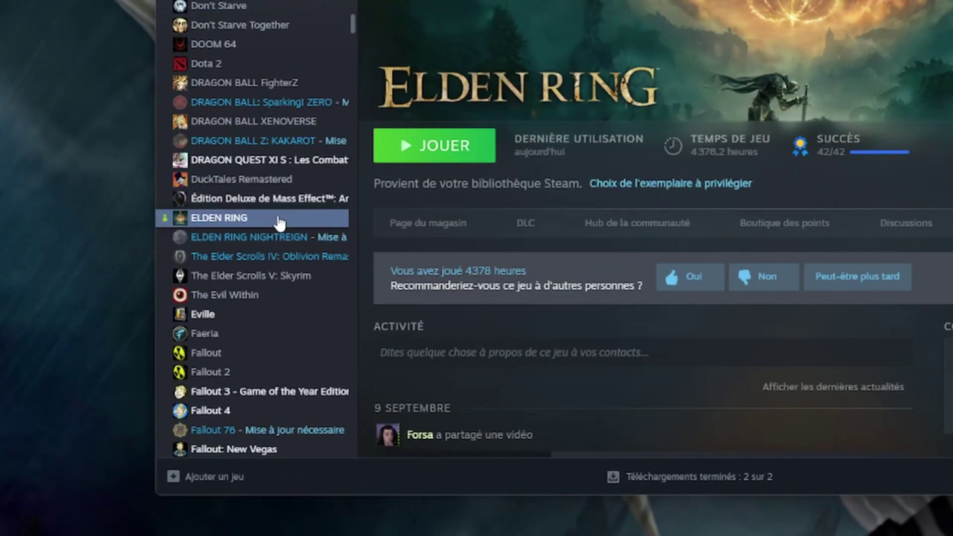
{"action": "right_click", "coordinate": [199, 289]}
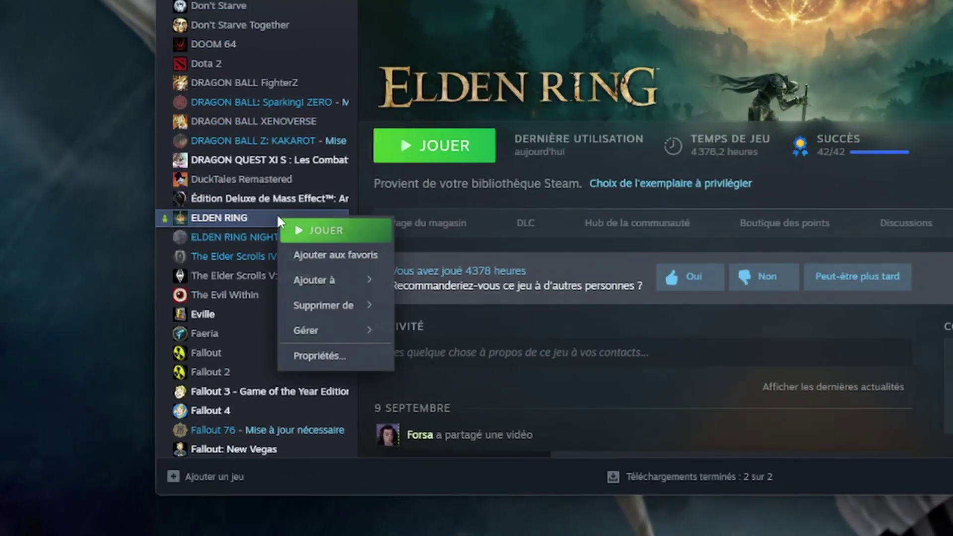
{"action": "mouse_move", "coordinate": [347, 331]}
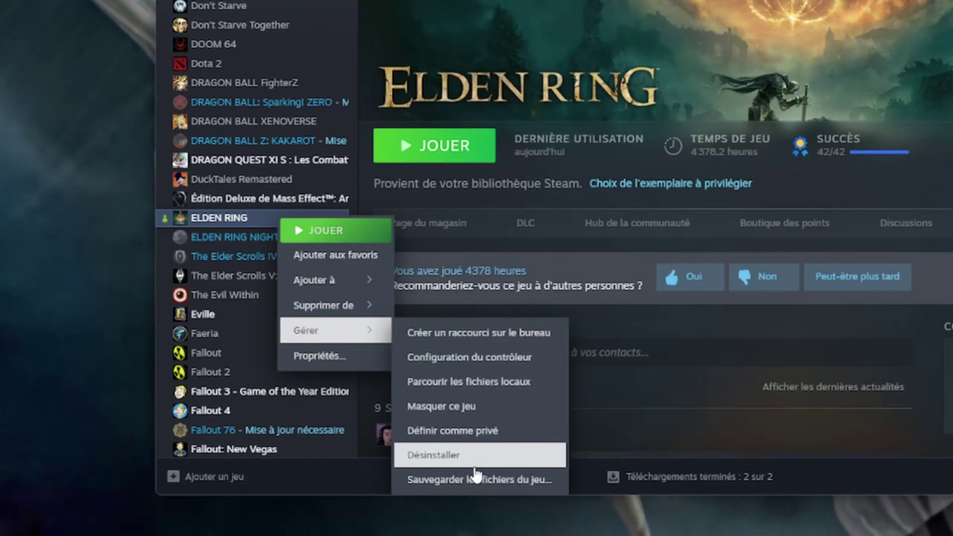
{"action": "left_click", "coordinate": [469, 381]}
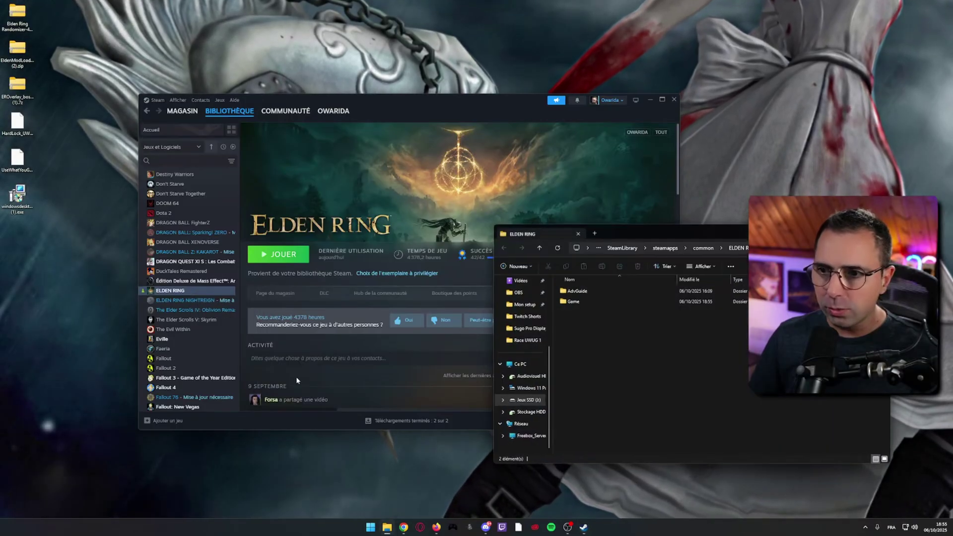
{"action": "left_click_drag", "start_coordinate": [659, 234], "coordinate": [444, 190]}
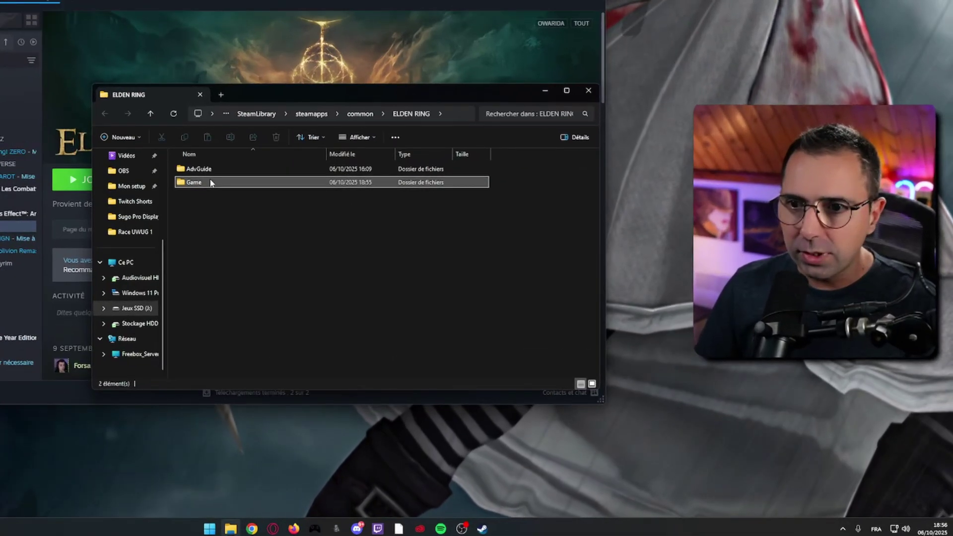
{"action": "double_click", "coordinate": [358, 256]}
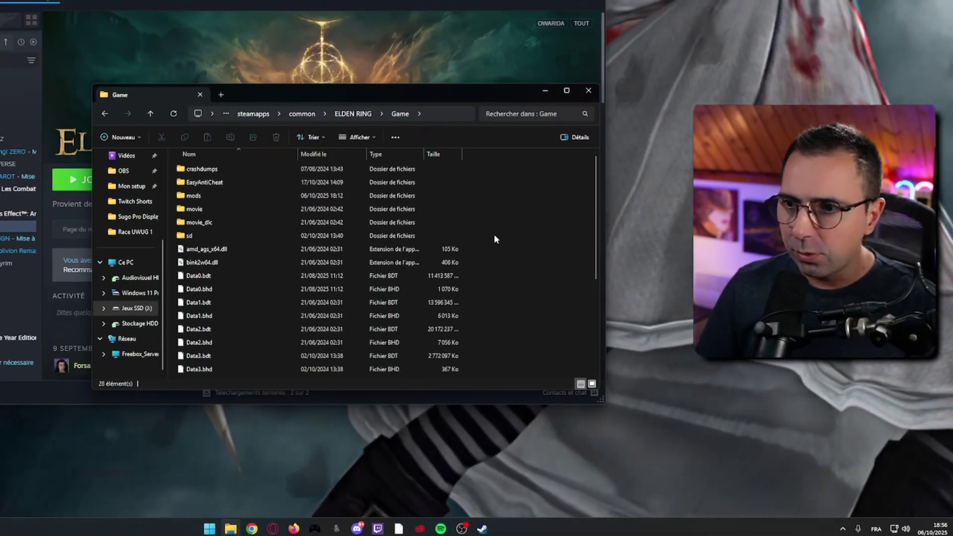
Create a text document named steam_appid.txt in the Game folder.
{"action": "right_click", "coordinate": [494, 236]}
{"action": "mouse_move", "coordinate": [535, 354]}
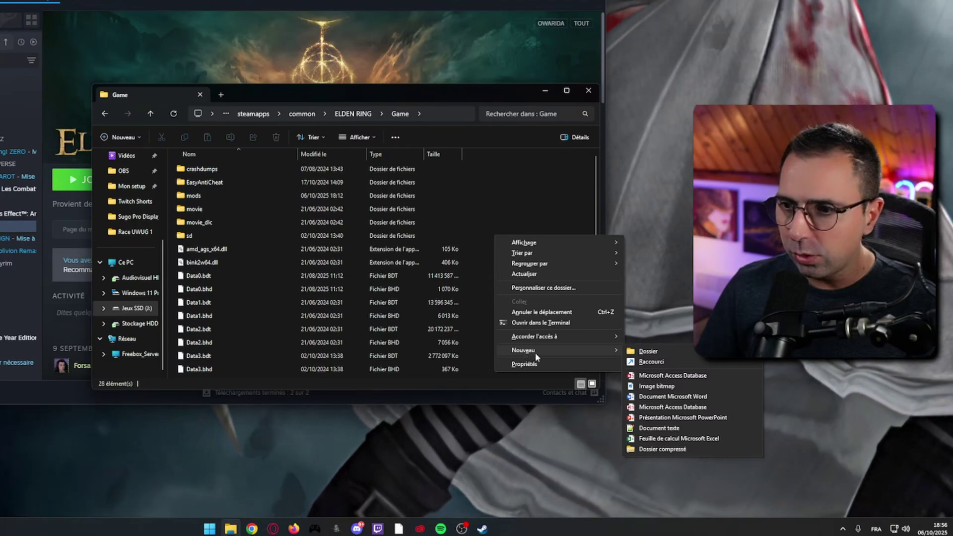
{"action": "left_click", "coordinate": [659, 428]}
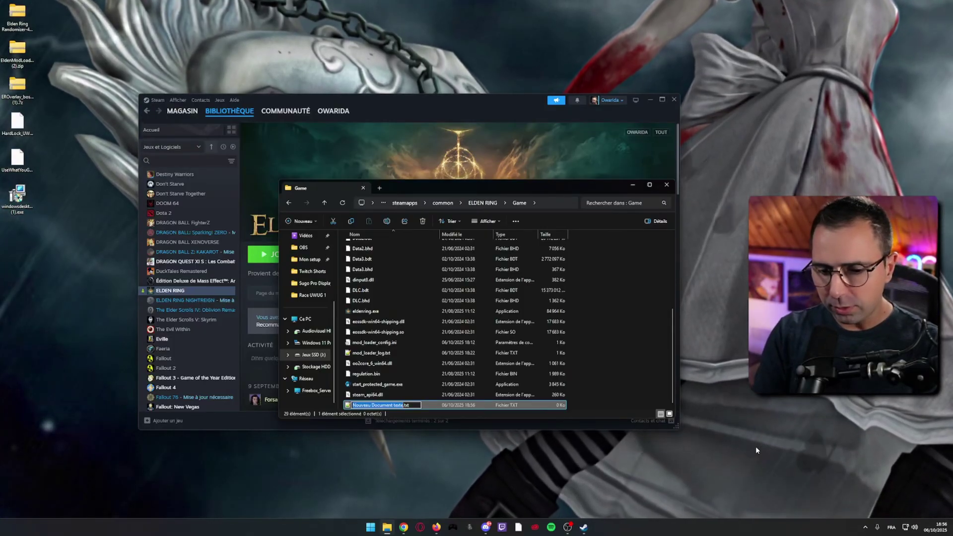
{"action": "type", "text": "stea"}
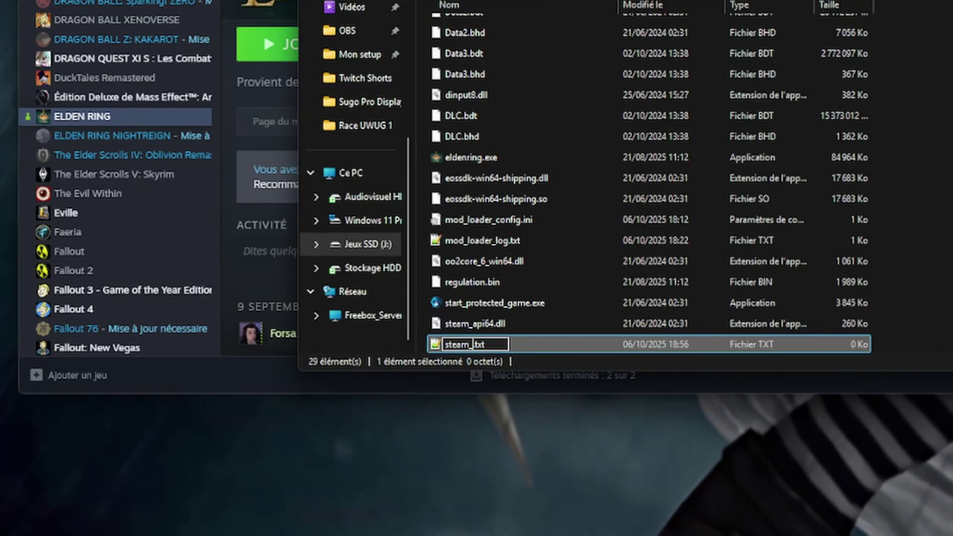
{"action": "type", "text": "m_app"}
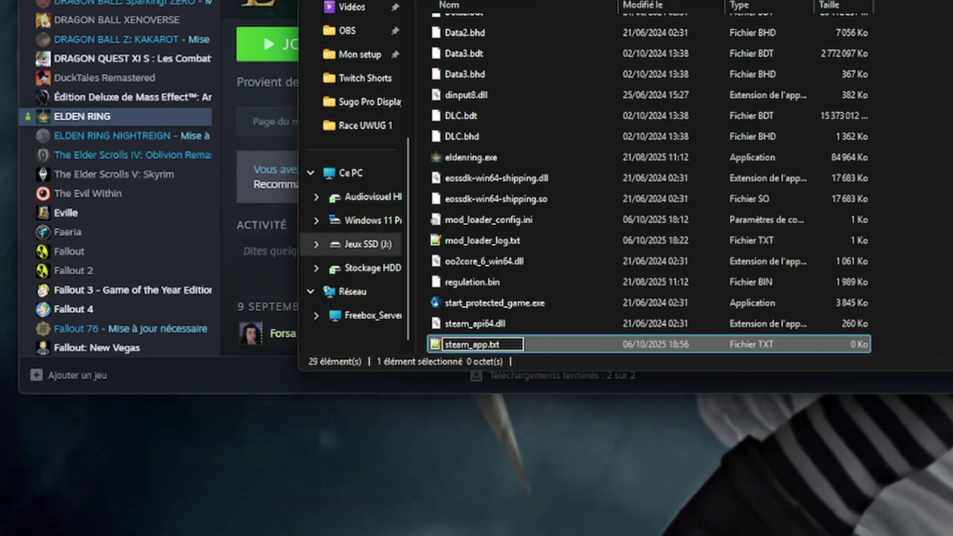
{"action": "type", "text": "id"}
{"action": "key", "text": "Return"}
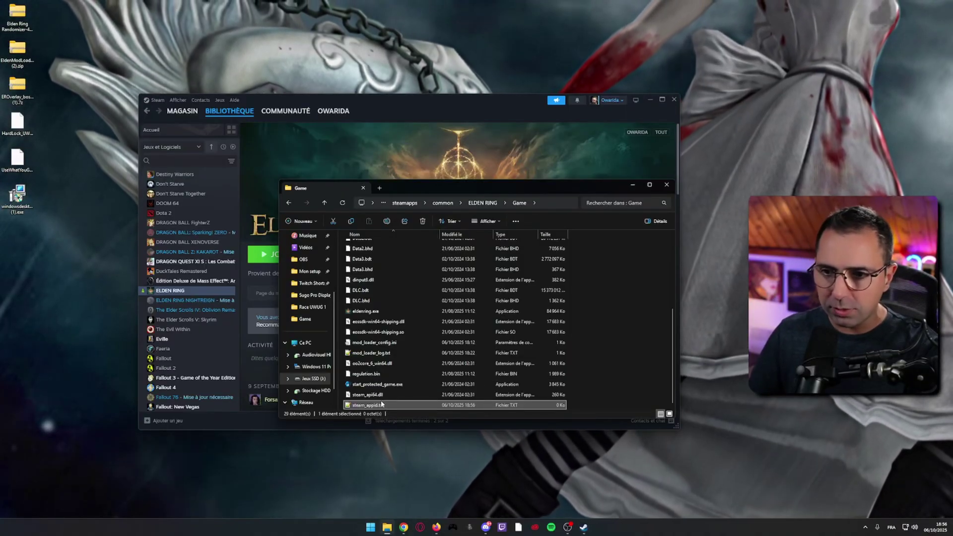
Open steam_appid.txt in Notepad++ and enter the game's Steam app ID.
{"action": "double_click", "coordinate": [381, 406]}
{"action": "left_click_drag", "start_coordinate": [814, 171], "coordinate": [560, 149]}
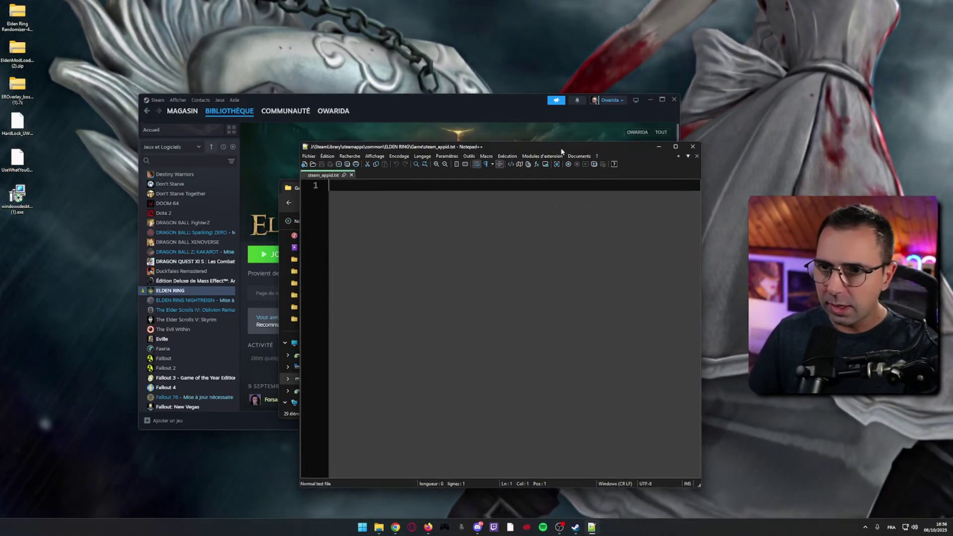
{"action": "type", "text": "1"}
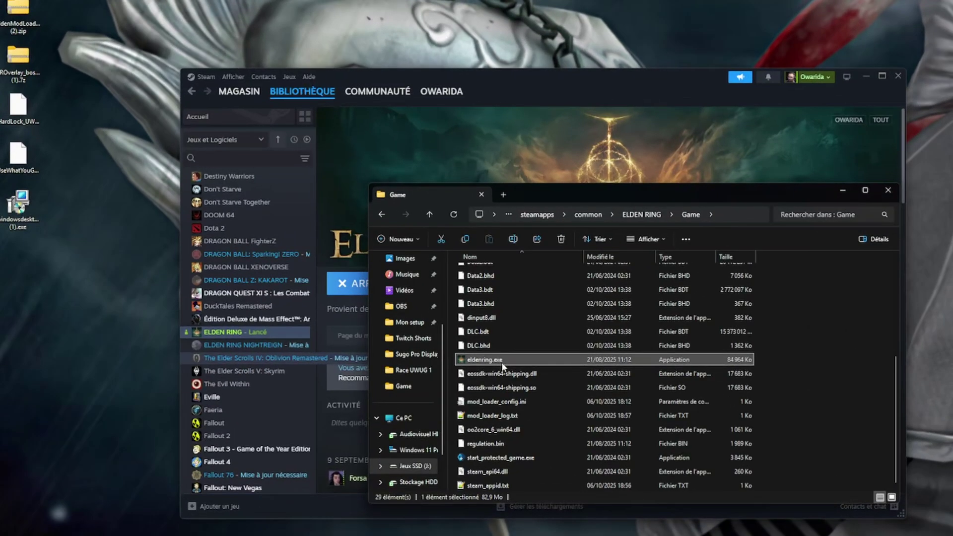
Create a desktop shortcut to eldenring.exe and launch the game from it.
{"action": "right_click", "coordinate": [521, 360]}
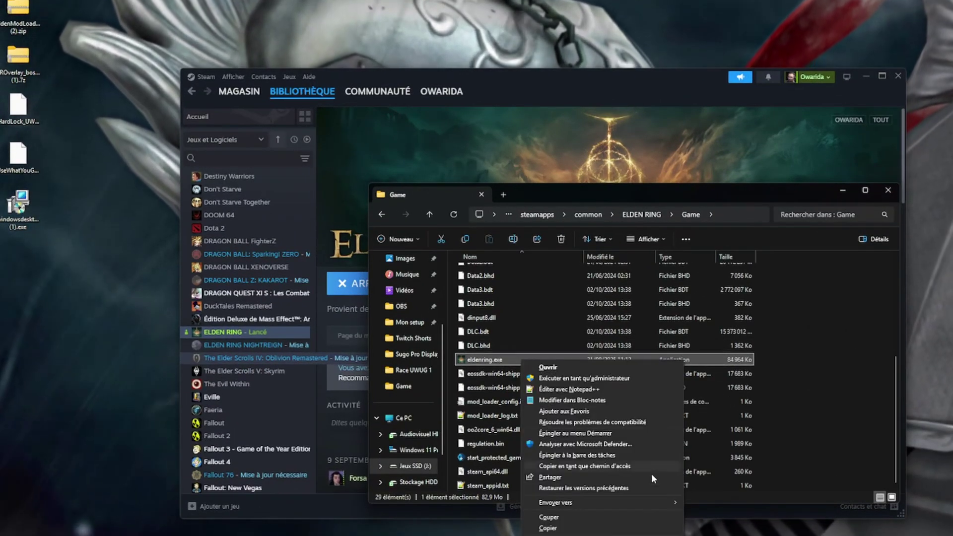
{"action": "mouse_move", "coordinate": [631, 499]}
{"action": "left_click", "coordinate": [735, 503]}
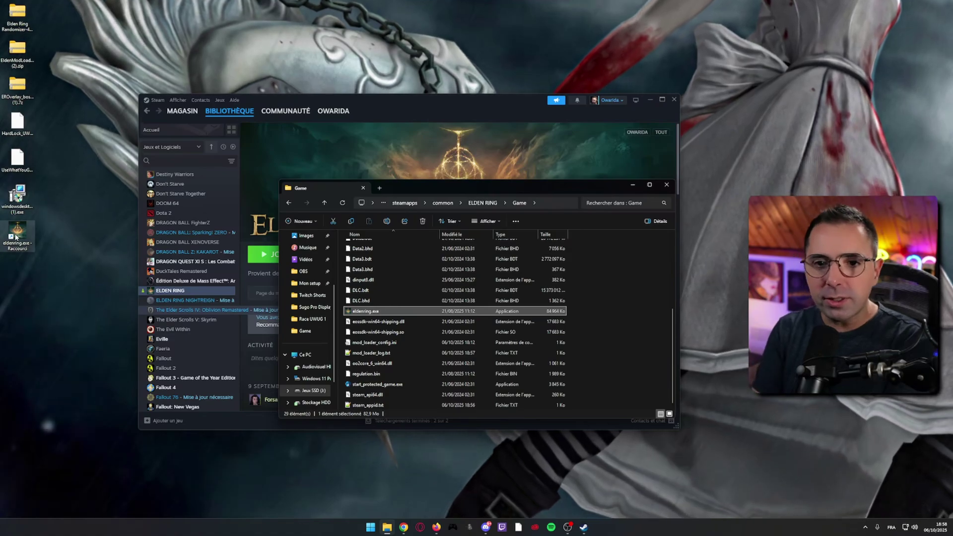
{"action": "double_click", "coordinate": [16, 237]}
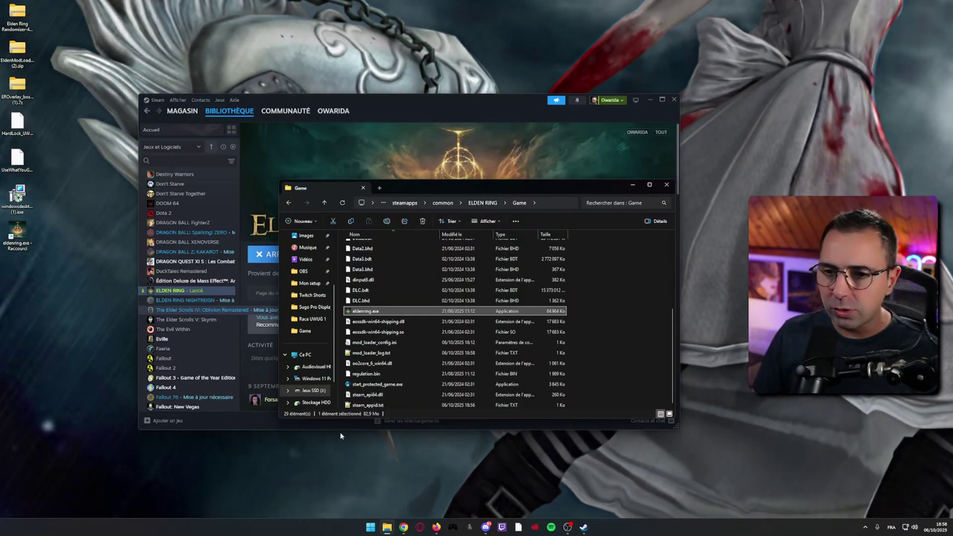
{"action": "left_click", "coordinate": [326, 163]}
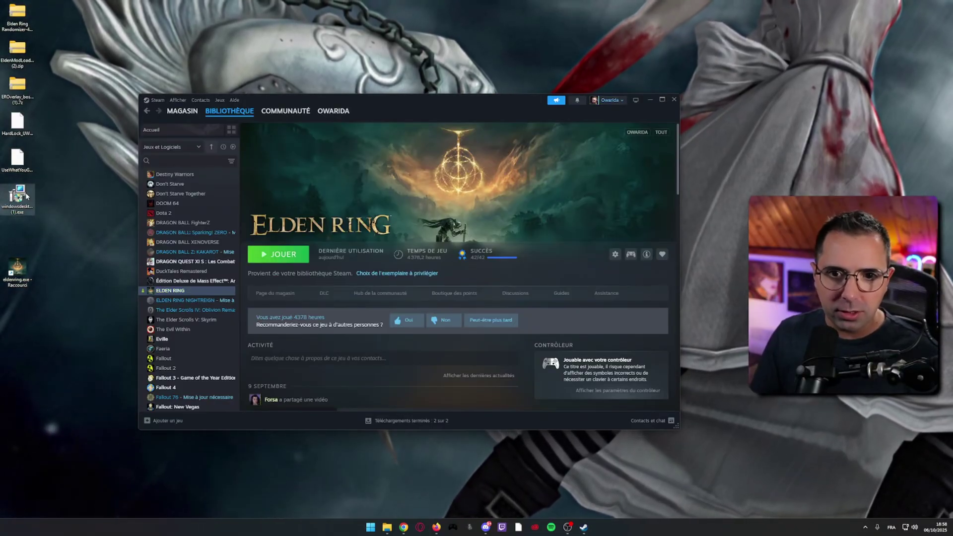
Repair Microsoft Windows Desktop Runtime 6.0.36 (x64) with the downloaded installer and close the installer.
{"action": "double_click", "coordinate": [20, 195]}
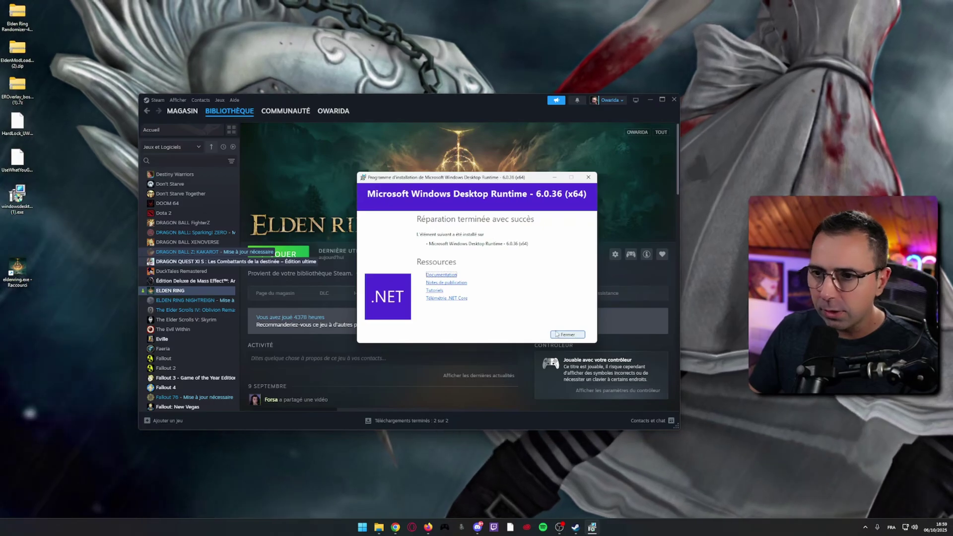
{"action": "left_click", "coordinate": [575, 335]}
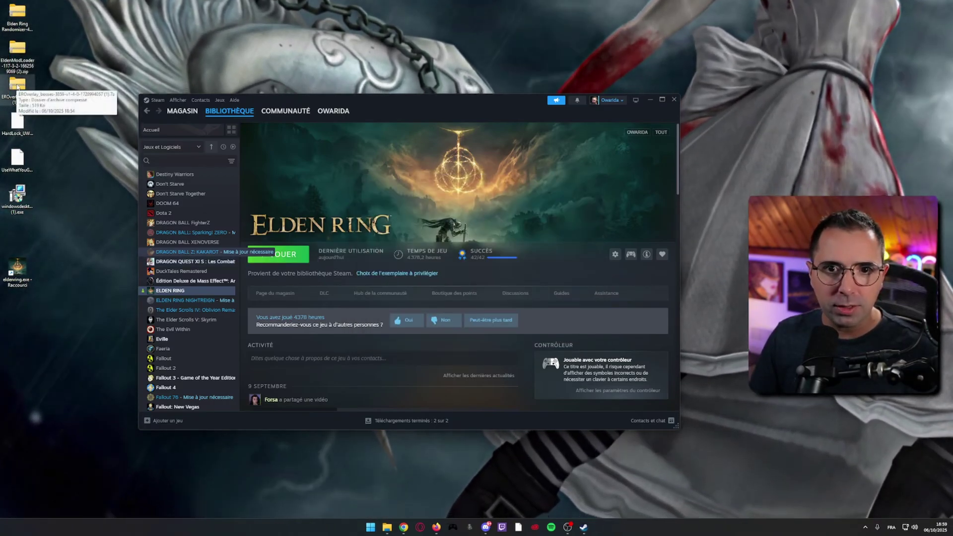
Extract the EROverlay_bosses archive to its own desktop folder without displaying the extracted files on completion.
{"action": "right_click", "coordinate": [18, 87]}
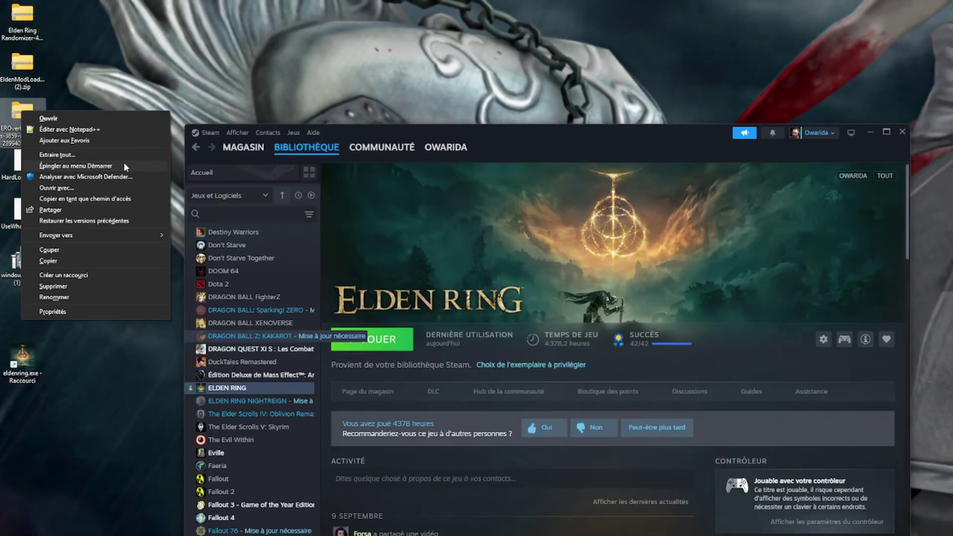
{"action": "left_click", "coordinate": [83, 156]}
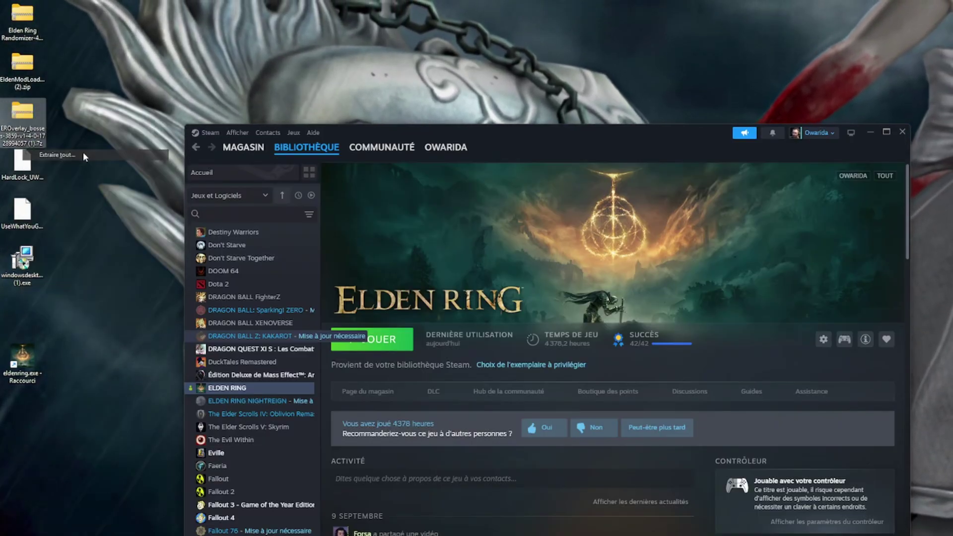
{"action": "left_click", "coordinate": [521, 334]}
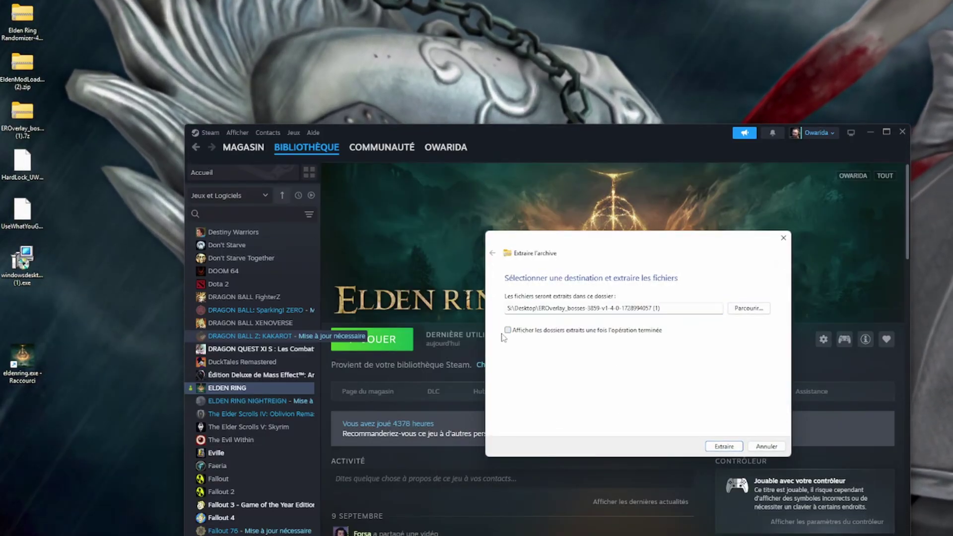
{"action": "left_click", "coordinate": [723, 446]}
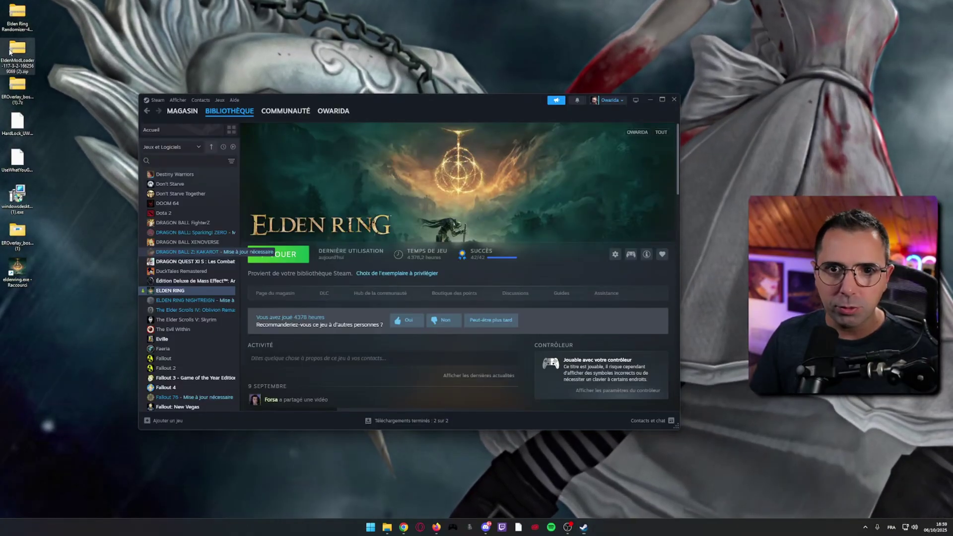
Extract the EldenModLoader and Elden Ring Randomizer archives to desktop folders and clear the three source archives from the desktop.
{"action": "right_click", "coordinate": [13, 50]}
{"action": "left_click", "coordinate": [66, 83]}
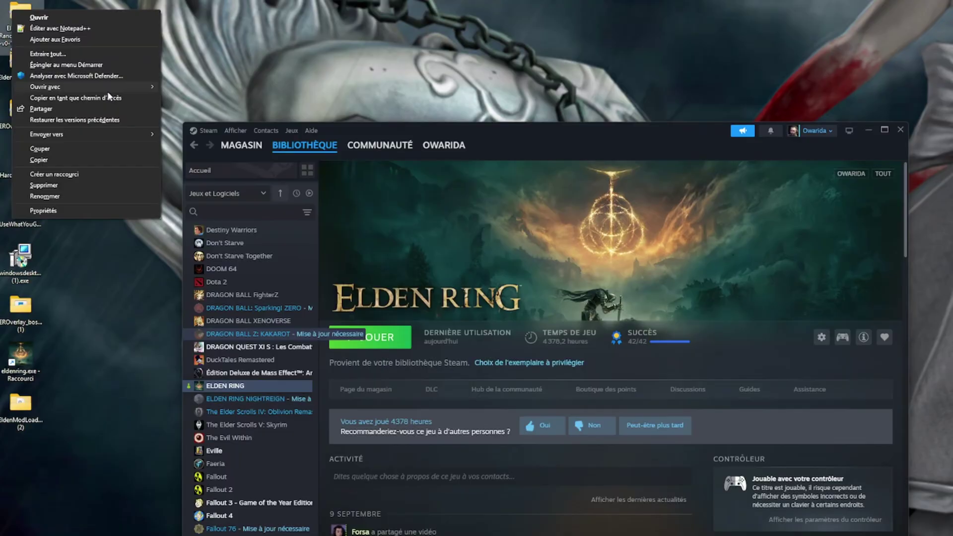
{"action": "left_click", "coordinate": [48, 53]}
{"action": "key", "text": "Return"}
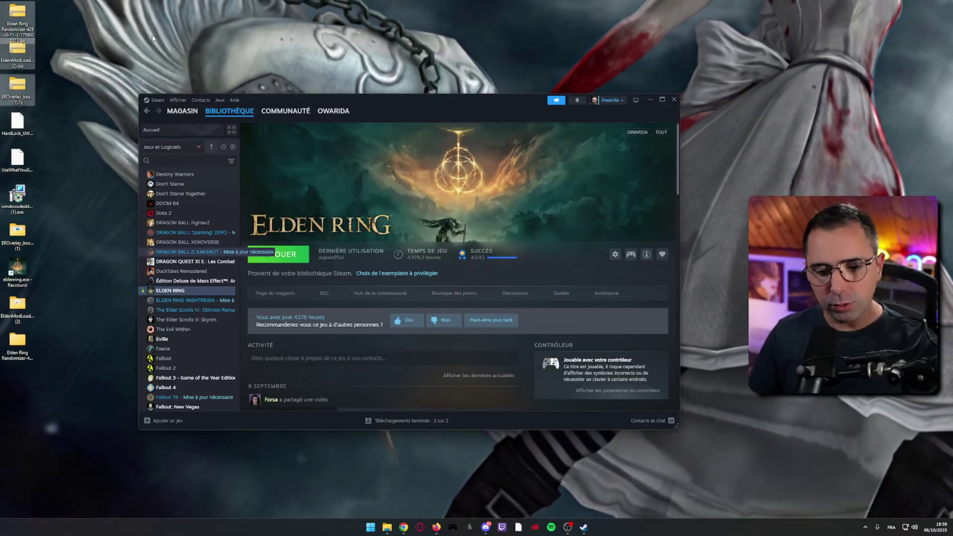
{"action": "left_click", "coordinate": [153, 39]}
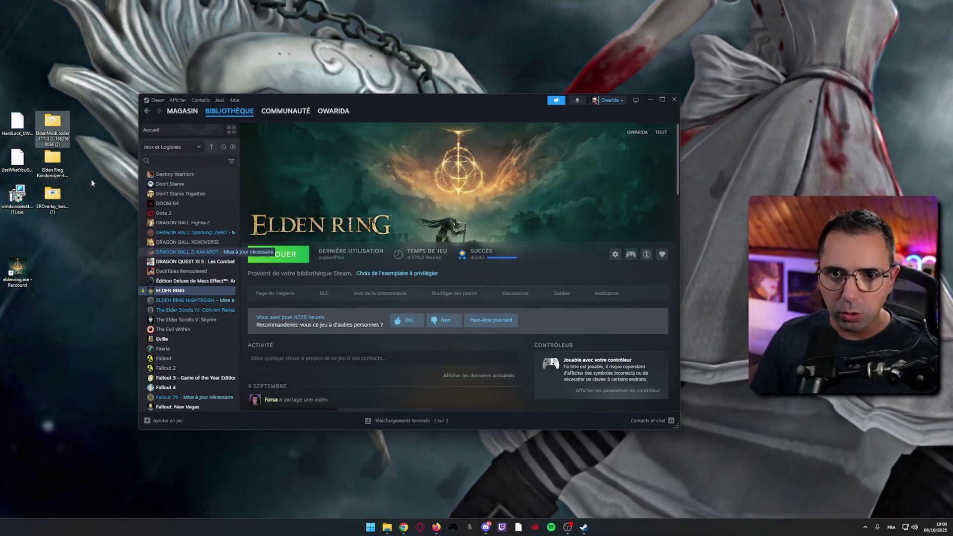
Copy all contents of the extracted EldenModLoader folder and open ELDEN RING's Game folder by browsing its local files from Steam.
{"action": "double_click", "coordinate": [56, 123]}
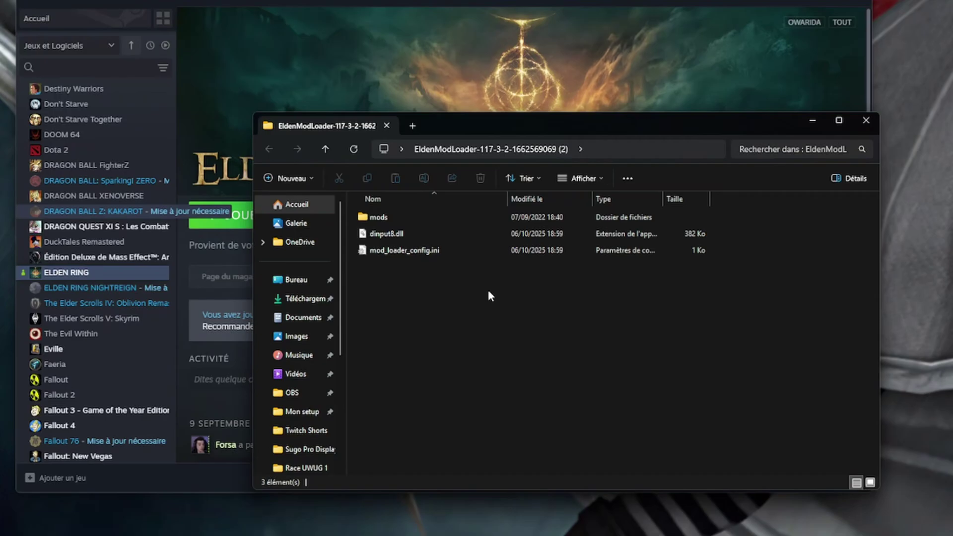
{"action": "key", "text": "ctrl+a"}
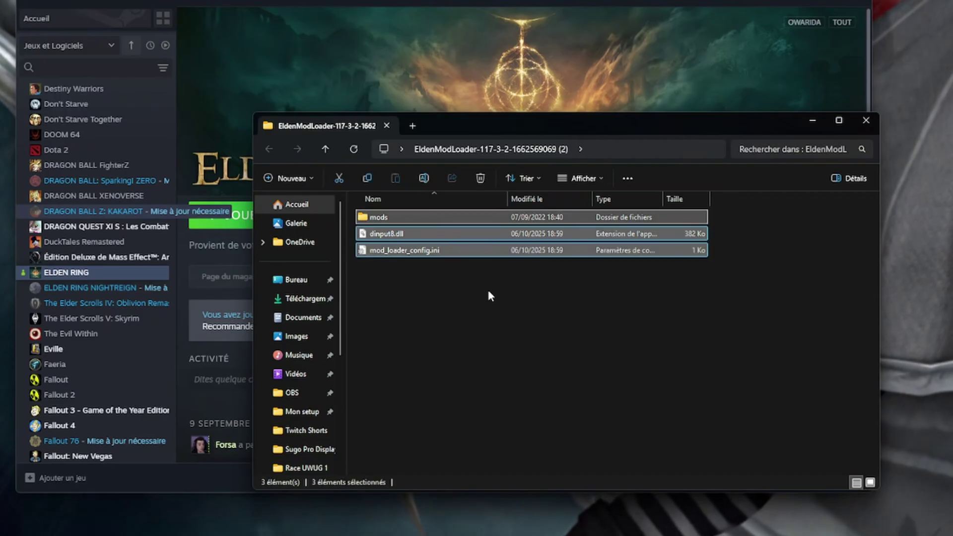
{"action": "right_click", "coordinate": [82, 274]}
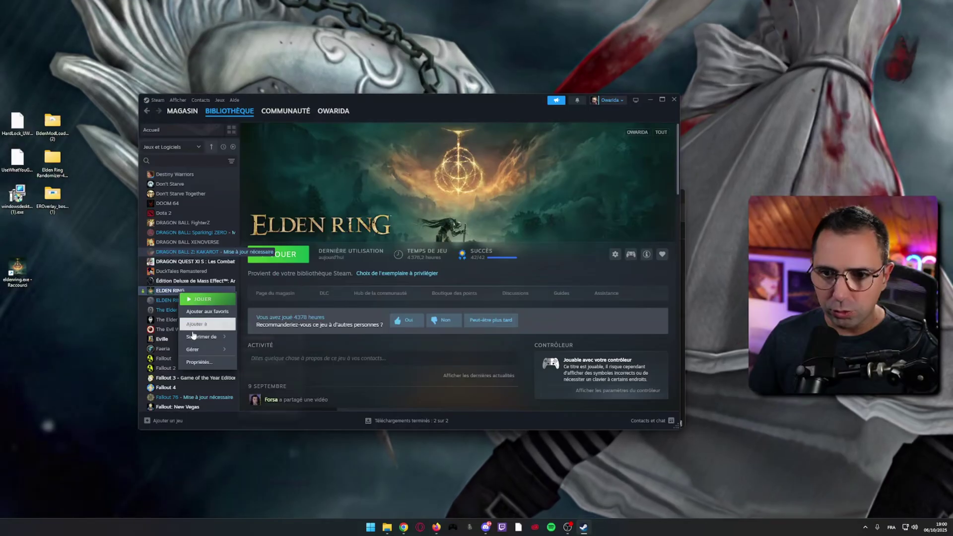
{"action": "mouse_move", "coordinate": [102, 365]}
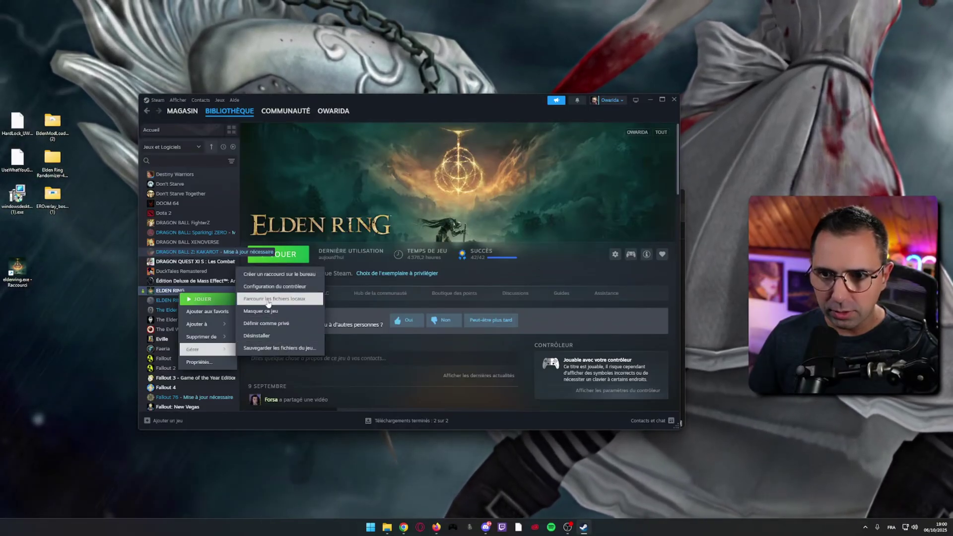
{"action": "left_click", "coordinate": [274, 298]}
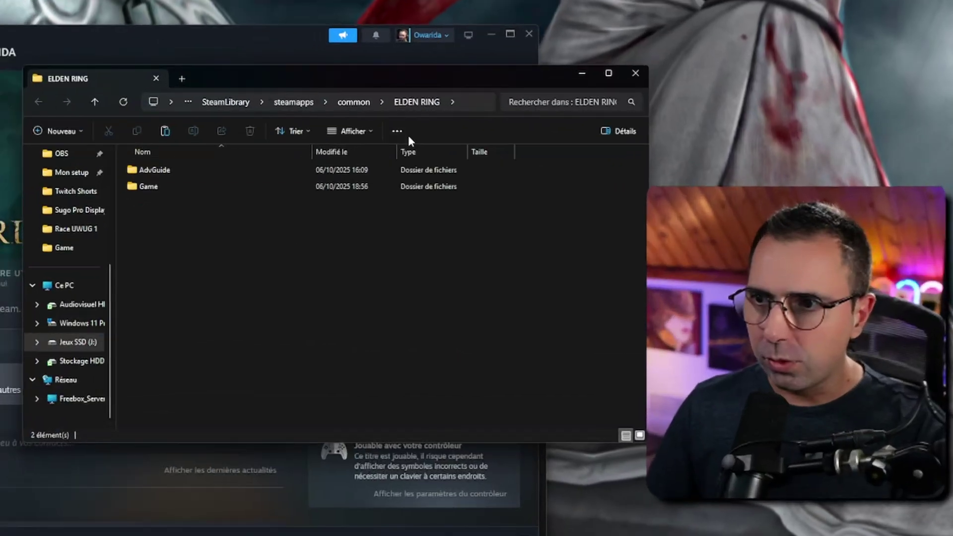
{"action": "double_click", "coordinate": [148, 187]}
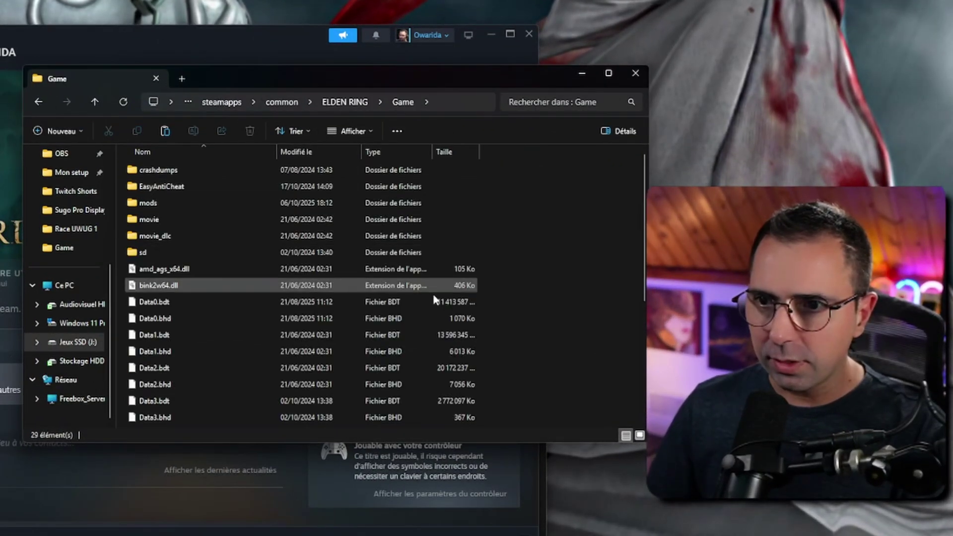
Paste the copied mods folder, dinput8.dll and mod_loader_config.ini into the Game folder.
{"action": "right_click", "coordinate": [534, 256]}
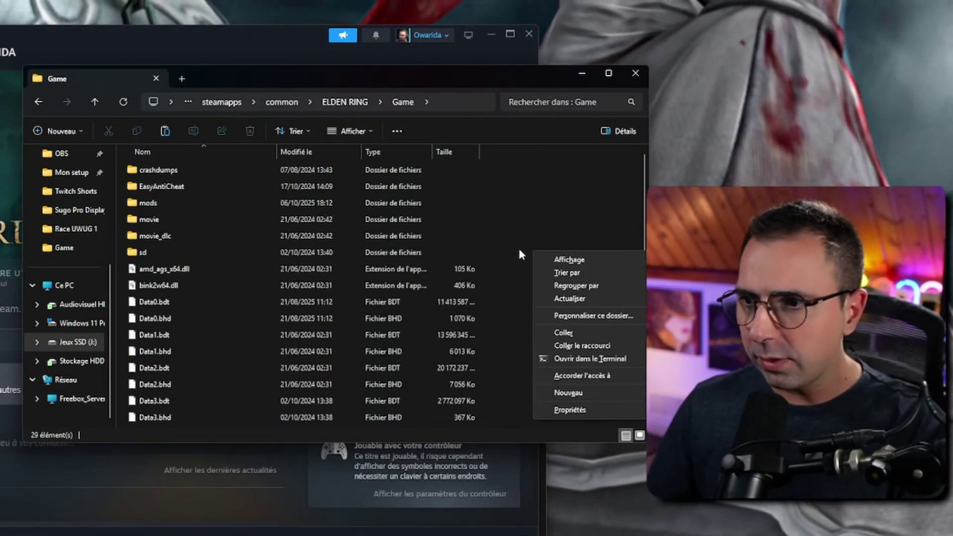
{"action": "left_click", "coordinate": [564, 333]}
{"action": "key", "text": "Return"}
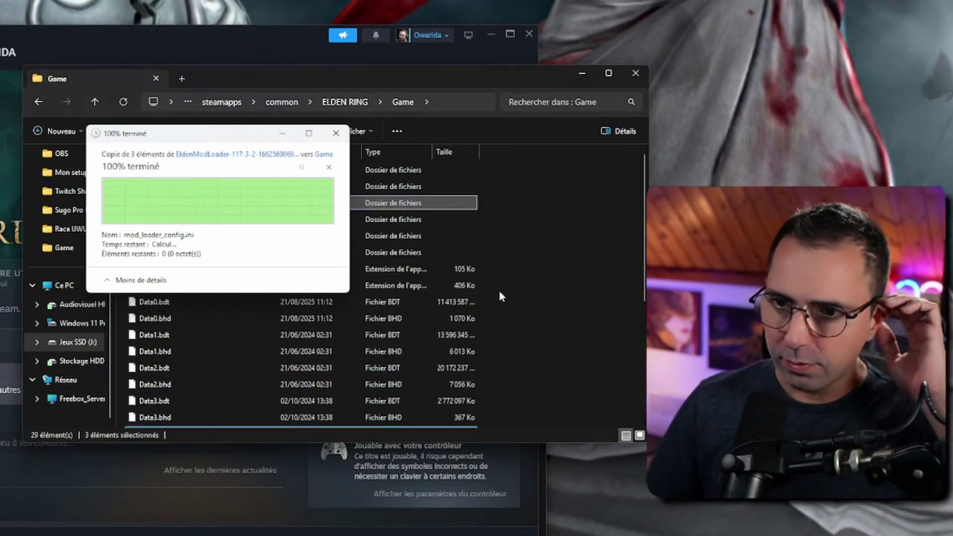
{"action": "left_click", "coordinate": [577, 249]}
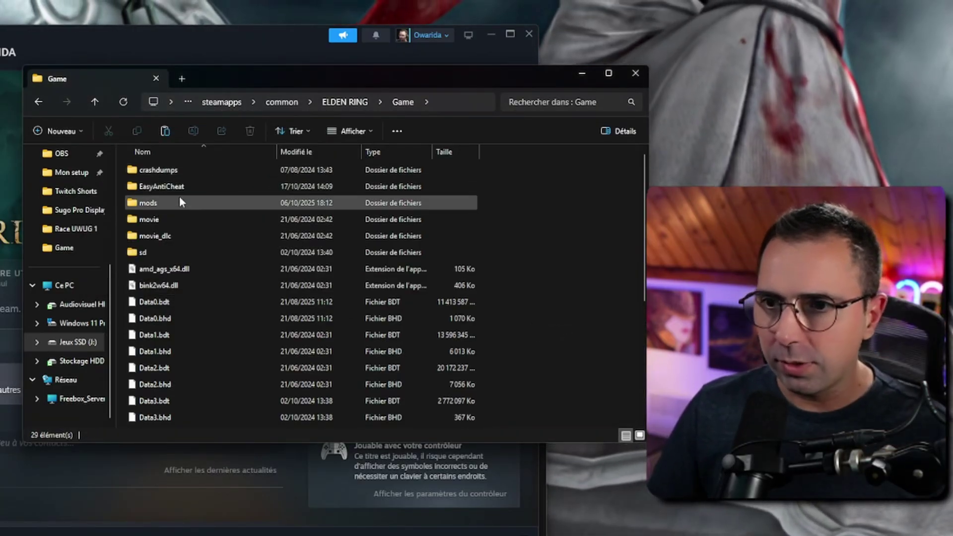
Check the mods folder and the mod loader files in the Game folder.
{"action": "double_click", "coordinate": [179, 201]}
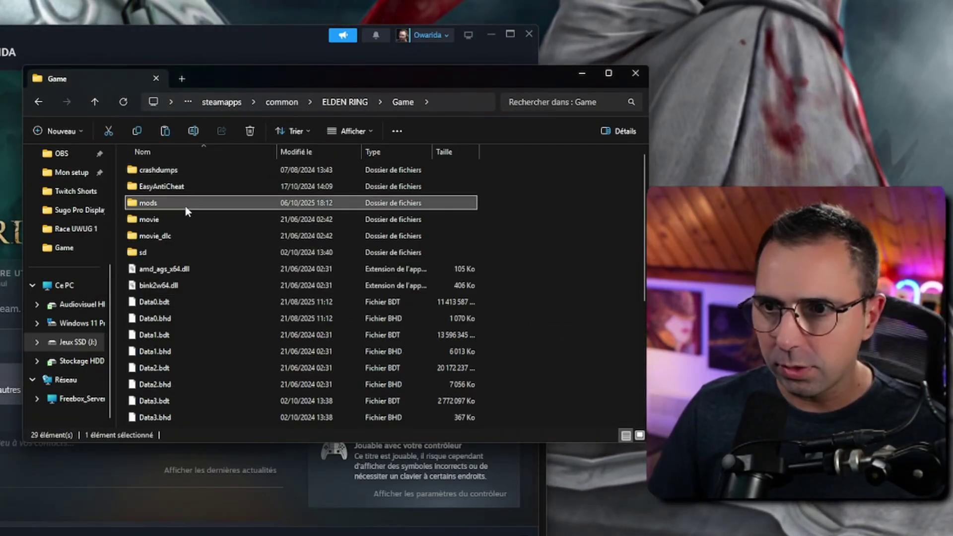
{"action": "left_click", "coordinate": [38, 102]}
{"action": "scroll", "coordinate": [330, 337], "scroll_direction": "down", "scroll_amount": 5}
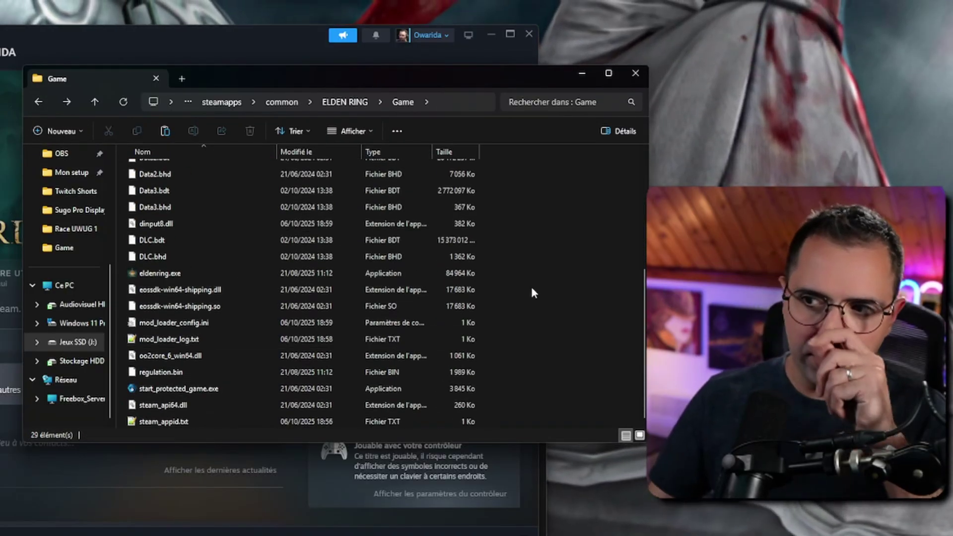
{"action": "scroll", "coordinate": [245, 299], "scroll_direction": "up", "scroll_amount": 5}
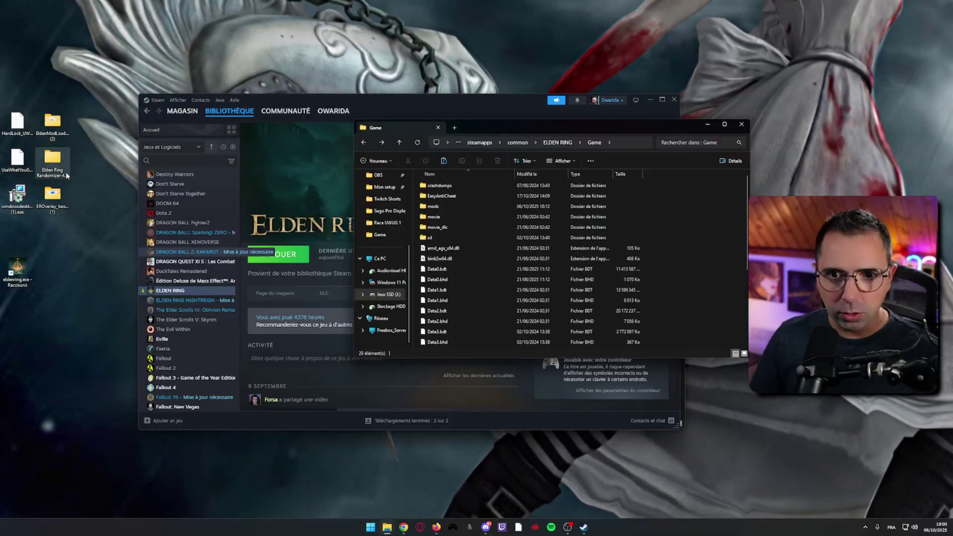
Copy all contents of the extracted EROverlay_bosses folder into the mods folder inside Game.
{"action": "double_click", "coordinate": [437, 206]}
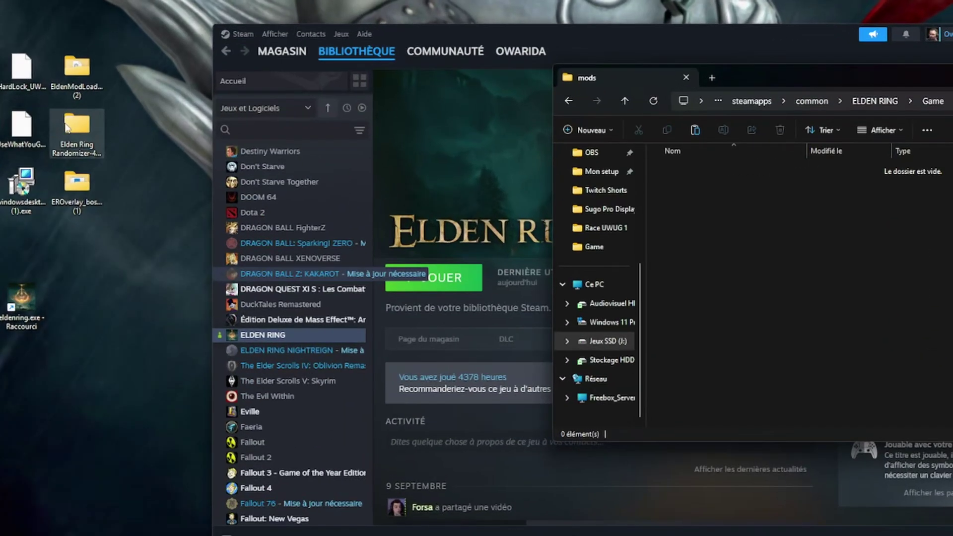
{"action": "left_click", "coordinate": [75, 184]}
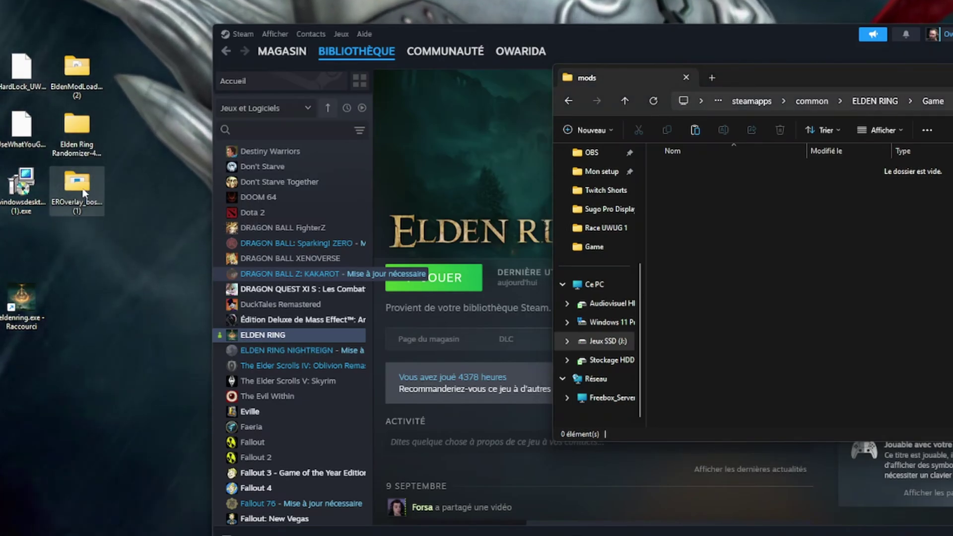
{"action": "double_click", "coordinate": [82, 192]}
{"action": "left_click_drag", "start_coordinate": [794, 99], "coordinate": [299, 167]}
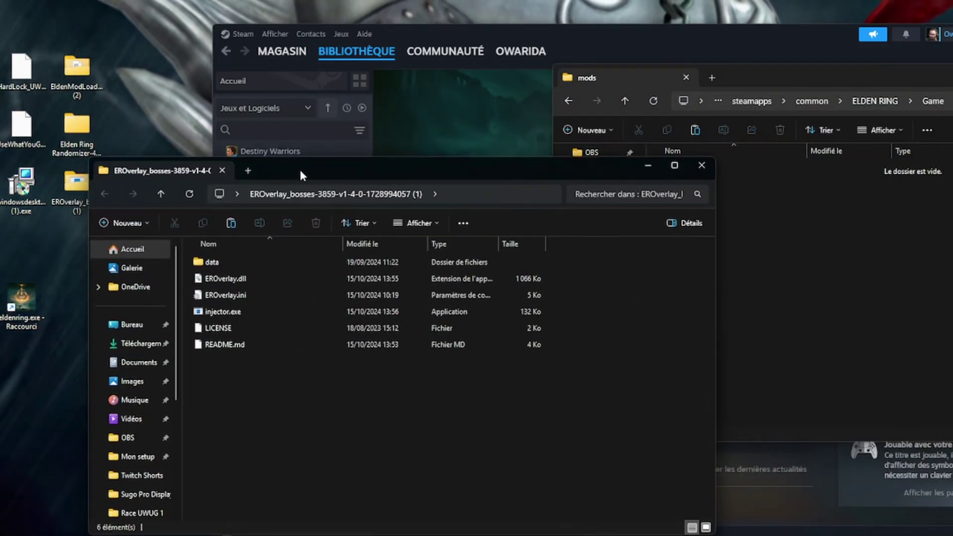
{"action": "key", "text": "ctrl+a"}
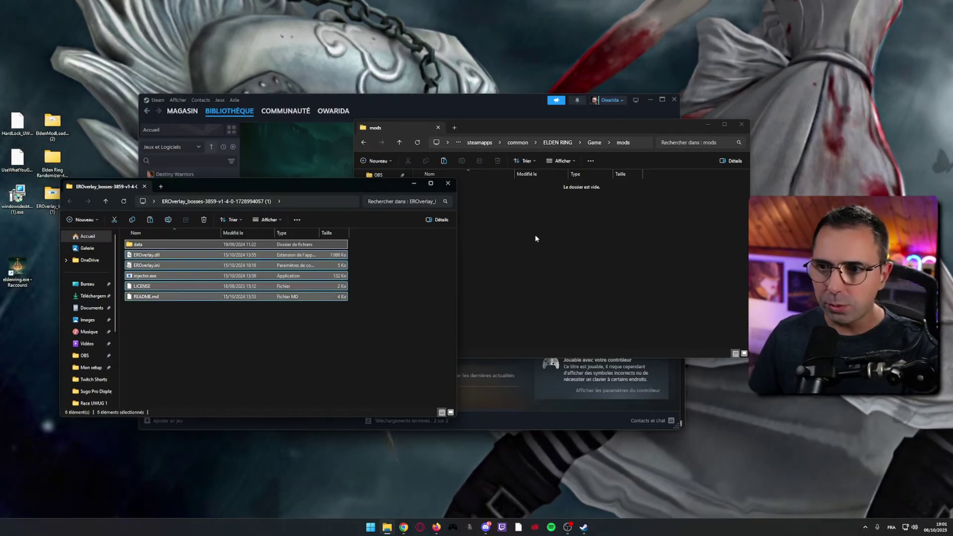
{"action": "left_click", "coordinate": [536, 240]}
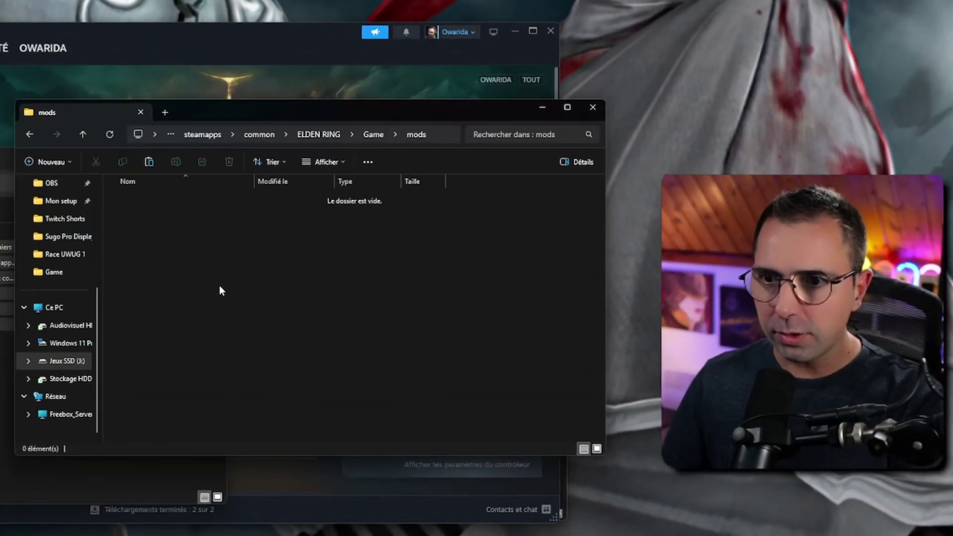
{"action": "key", "text": "ctrl+v"}
{"action": "left_click", "coordinate": [240, 305]}
Copy HardLock_UWYG_fr.json from the desktop into the frafr folder under mods/data.
{"action": "double_click", "coordinate": [132, 199]}
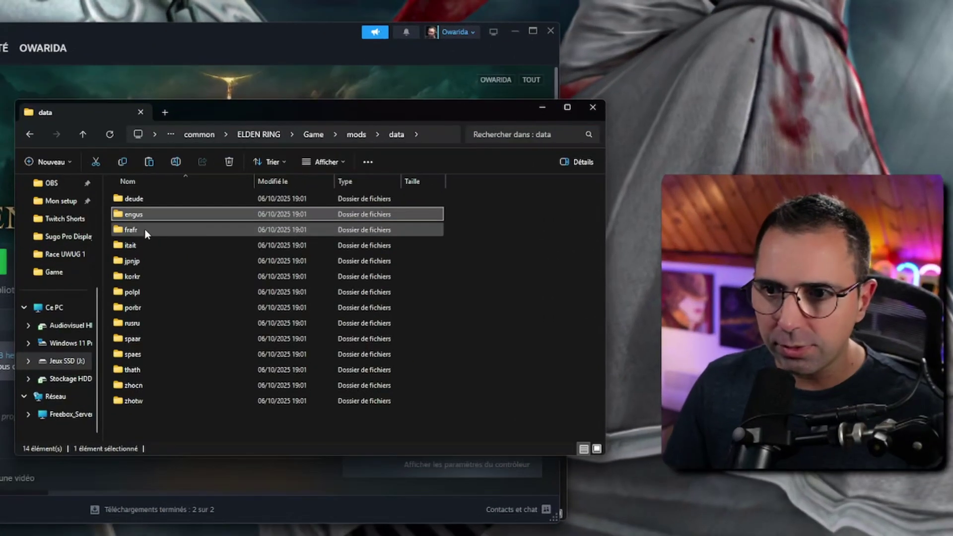
{"action": "double_click", "coordinate": [395, 233]}
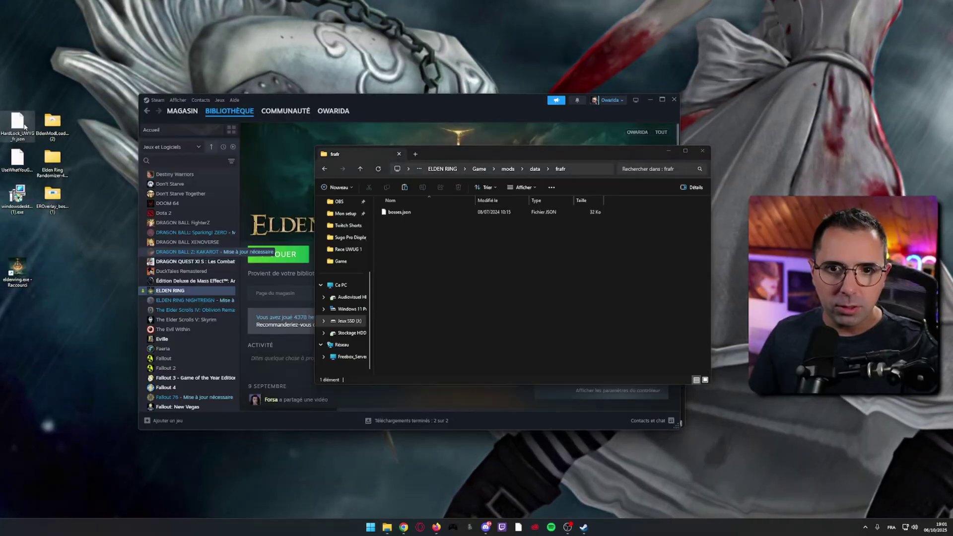
{"action": "left_click_drag", "start_coordinate": [17, 124], "coordinate": [430, 244]}
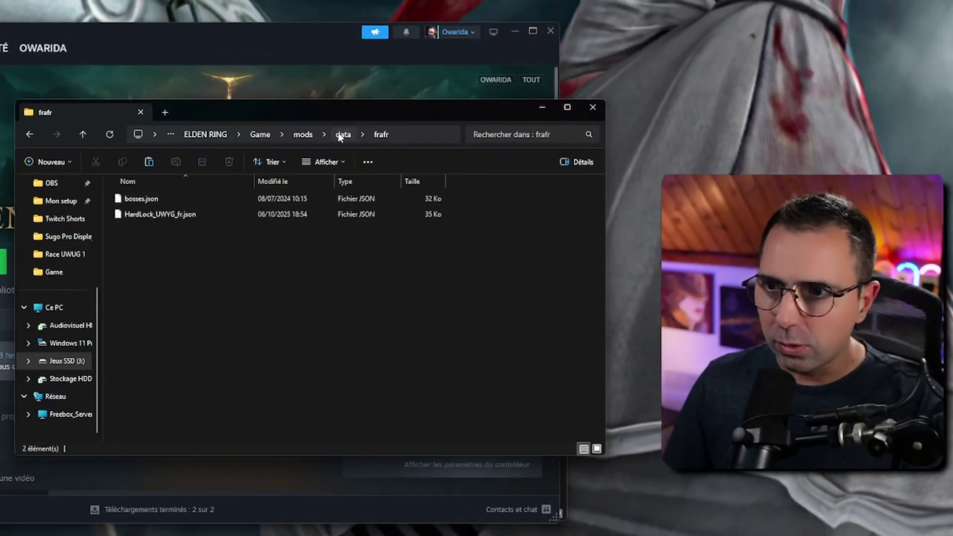
Return to the mods folder and open EROverlay.ini for editing in Notepad++.
{"action": "left_click", "coordinate": [30, 134]}
{"action": "left_click", "coordinate": [30, 134]}
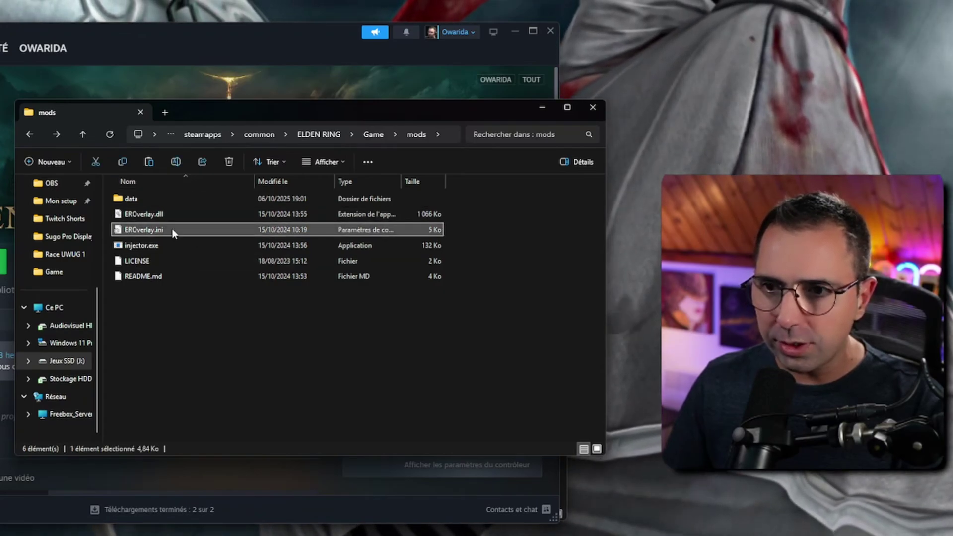
{"action": "right_click", "coordinate": [172, 230]}
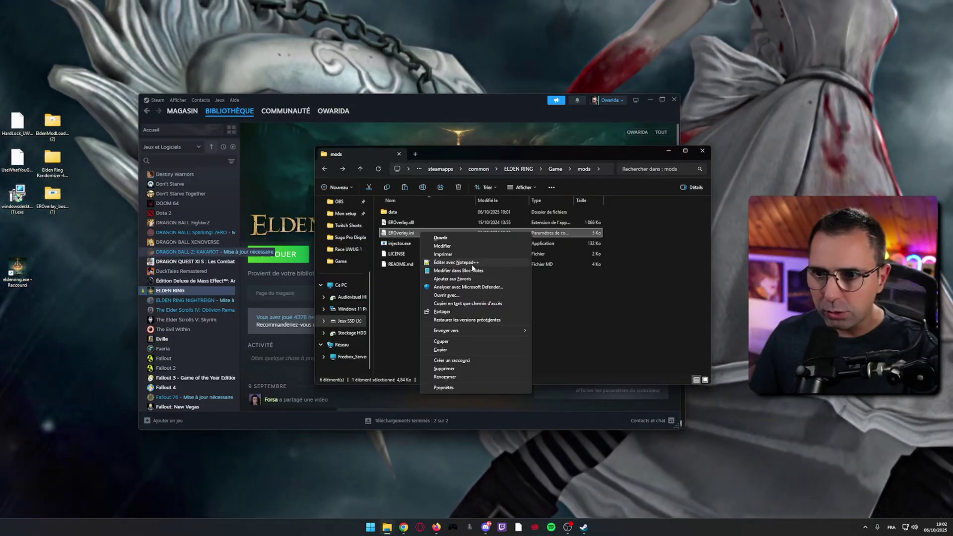
{"action": "left_click", "coordinate": [233, 274]}
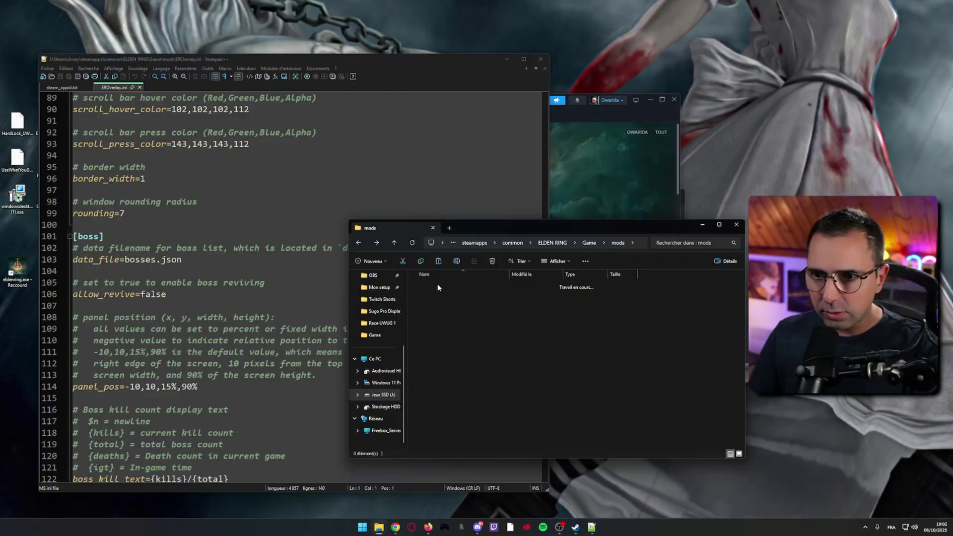
Open the frafr folder under mods/data and copy the full file name of HardLock_UWYG_fr.json, including its extension.
{"action": "double_click", "coordinate": [468, 317]}
{"action": "double_click", "coordinate": [436, 305]}
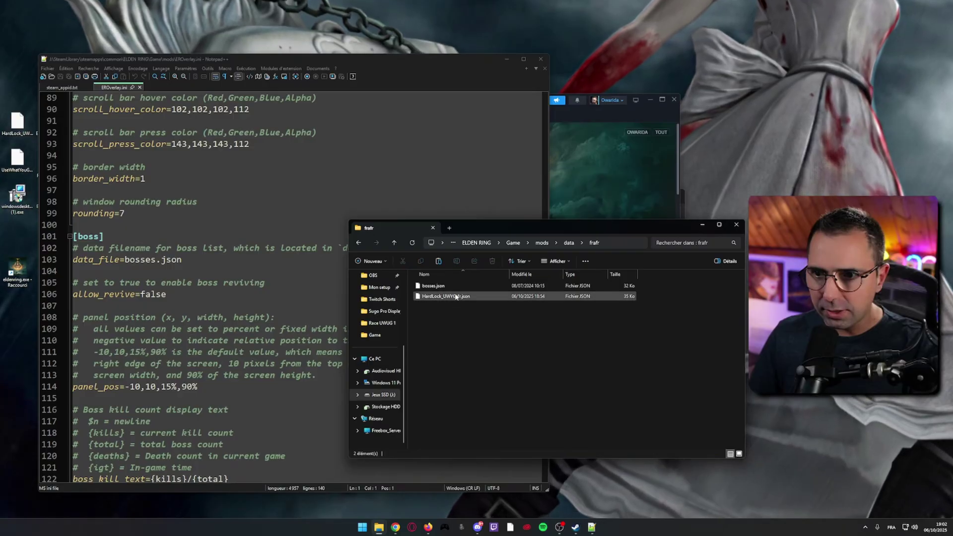
{"action": "left_click", "coordinate": [456, 297]}
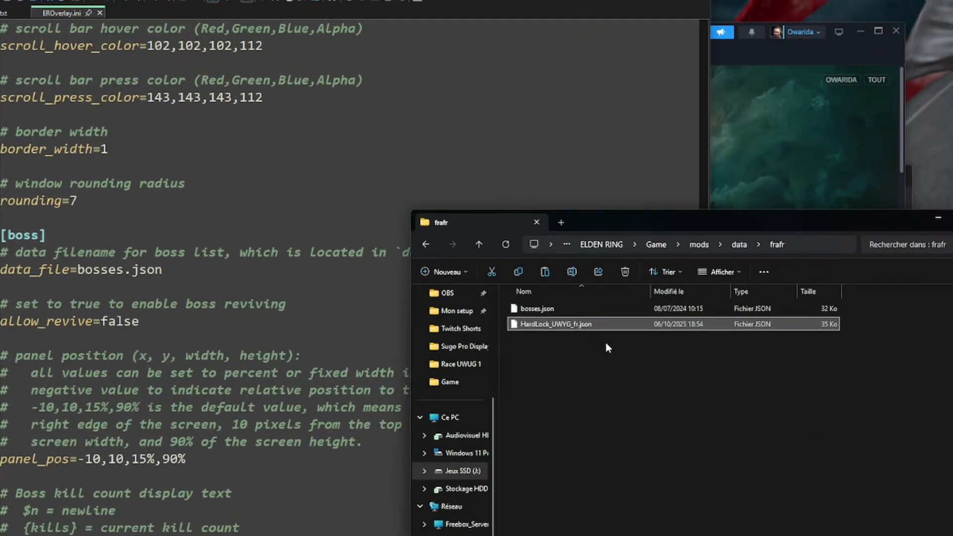
{"action": "key", "text": "F2"}
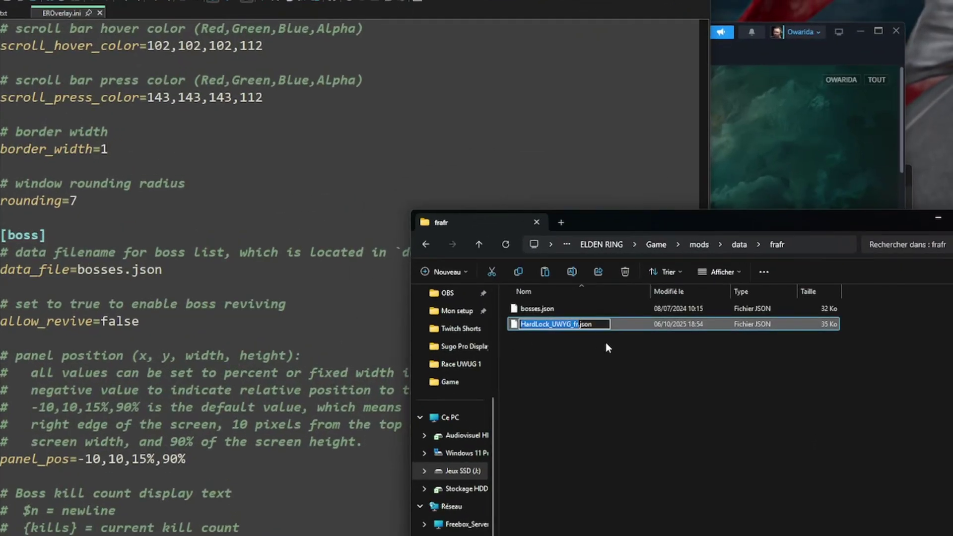
{"action": "key", "text": "ctrl+a"}
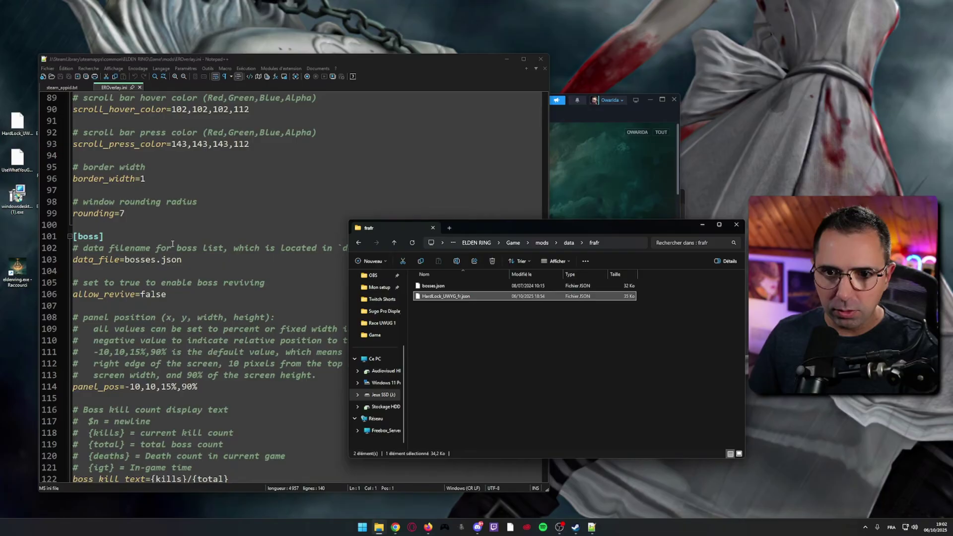
In EROverlay.ini, set data_file in the [boss] section to HardLock_UWYG_fr.json.
{"action": "left_click", "coordinate": [171, 248]}
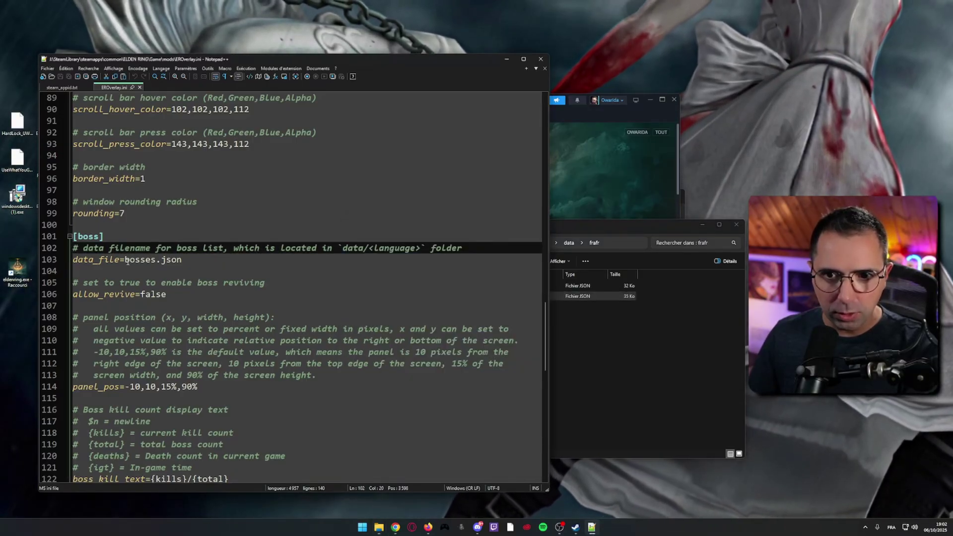
{"action": "left_click", "coordinate": [126, 259]}
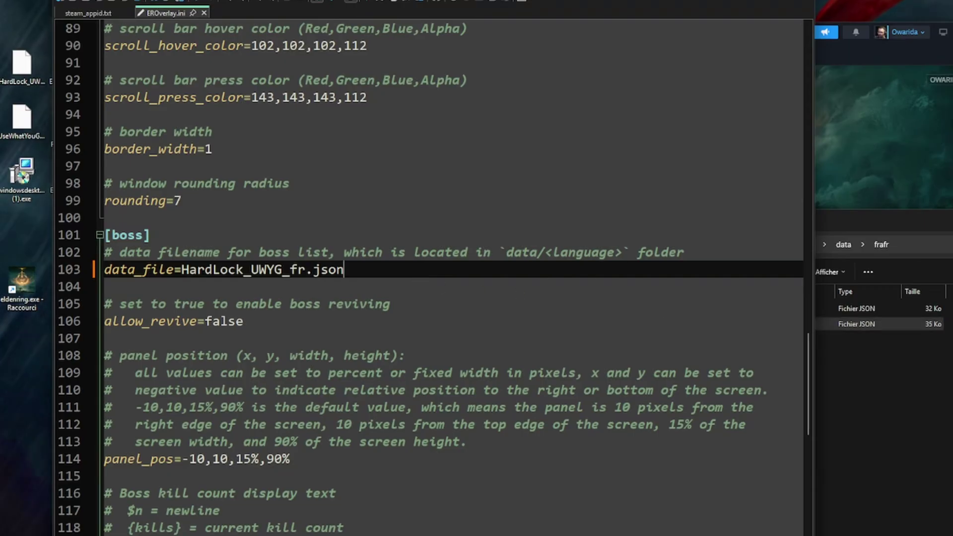
{"action": "left_click", "coordinate": [429, 272]}
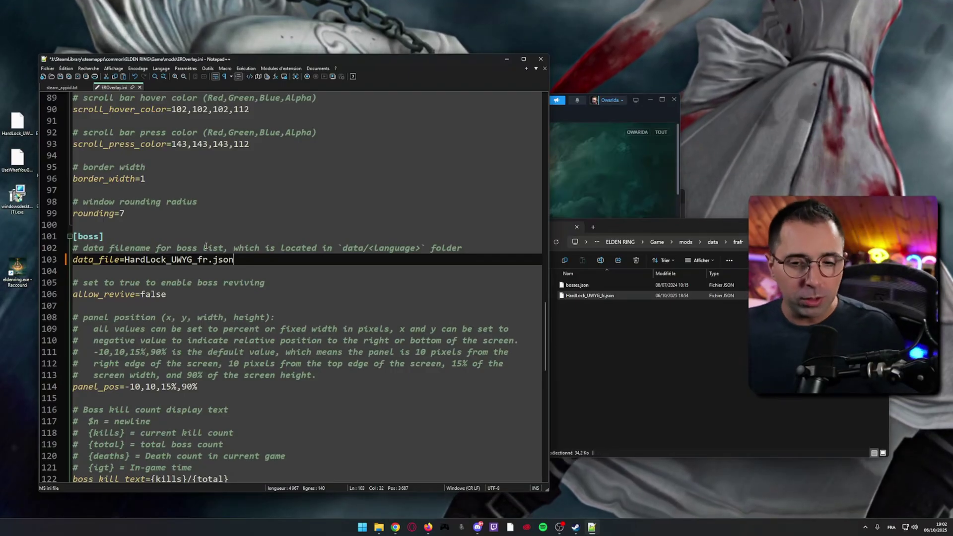
Set challenge_mode to true in EROverlay.ini, then save and close the file.
{"action": "scroll", "coordinate": [230, 300], "scroll_direction": "down", "scroll_amount": 8}
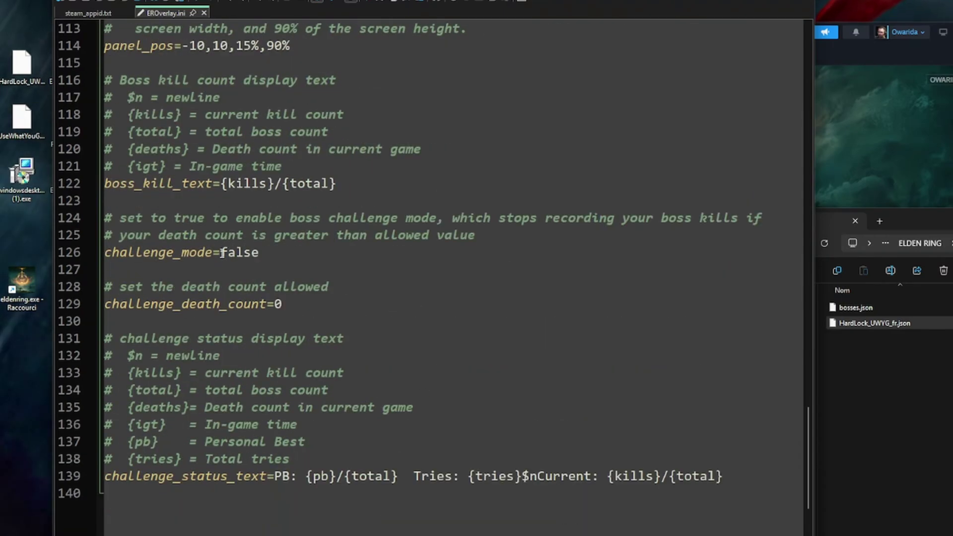
{"action": "left_click_drag", "start_coordinate": [222, 253], "coordinate": [260, 252]}
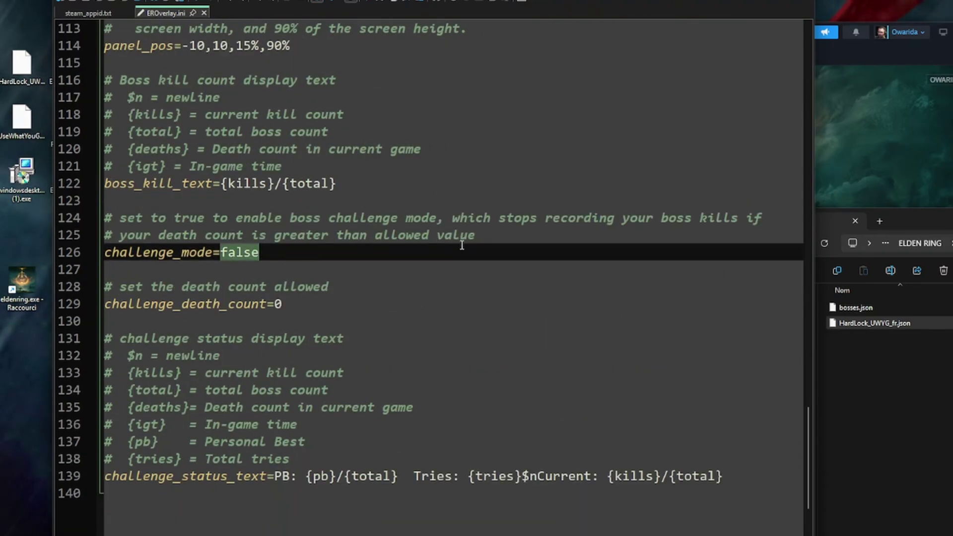
{"action": "type", "text": "tru"}
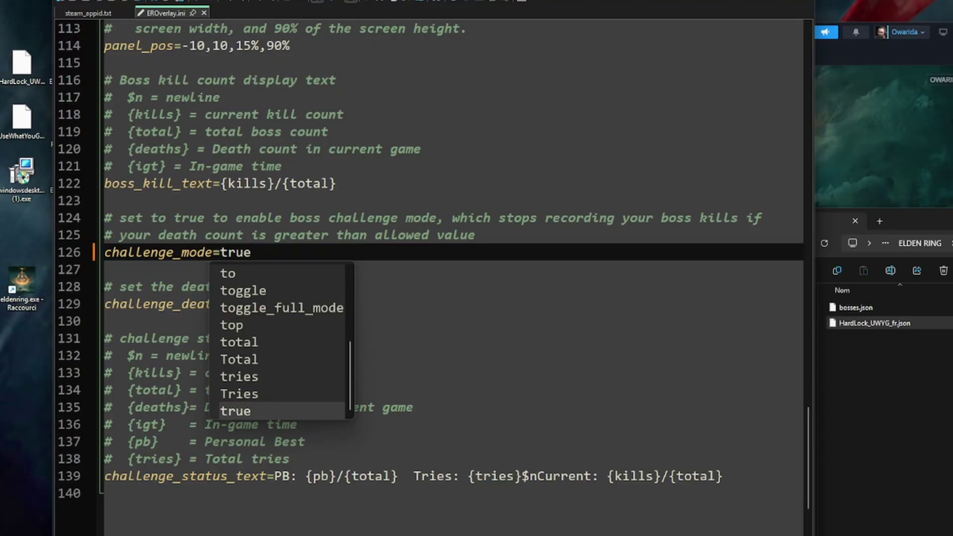
{"action": "type", "text": "e"}
{"action": "key", "text": "Escape"}
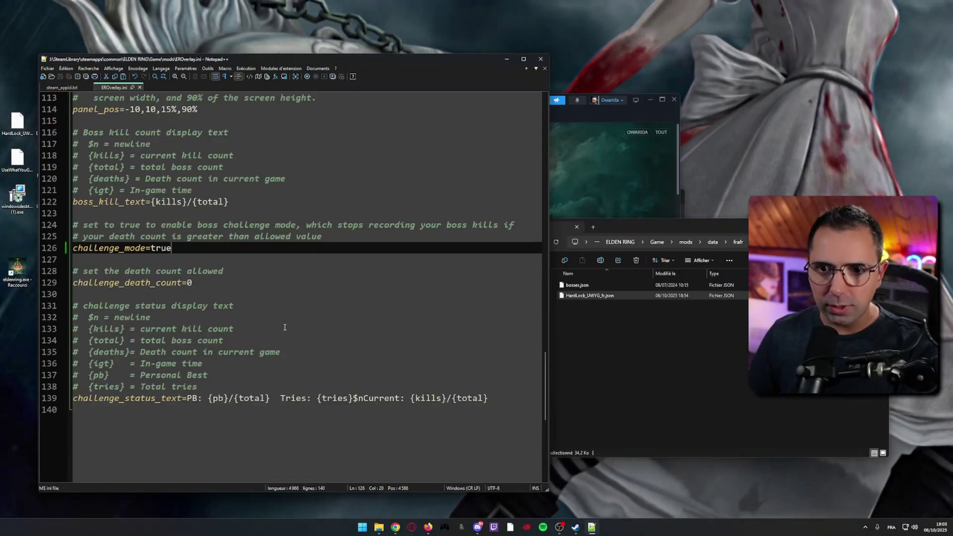
{"action": "left_click", "coordinate": [541, 59]}
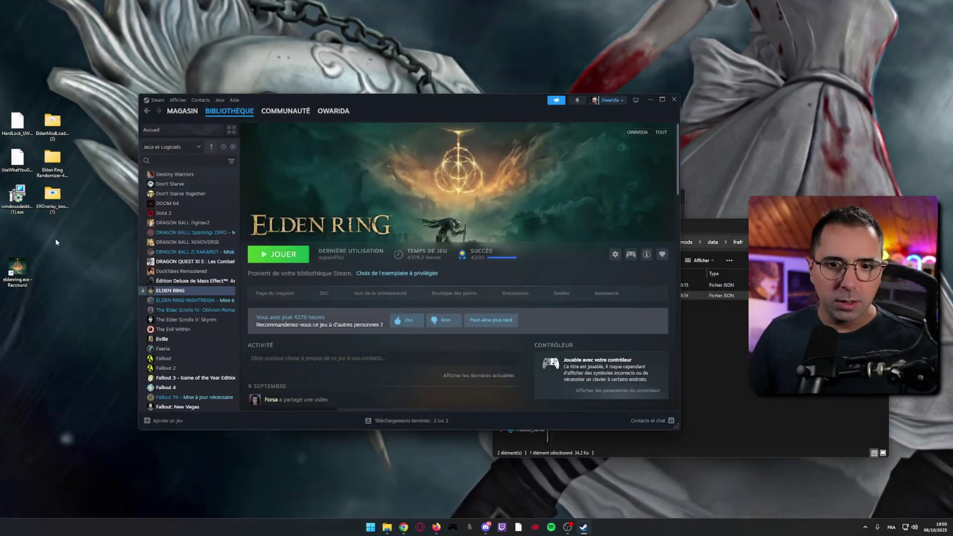
Launch Elden Ring from its desktop shortcut, expand the boss overlay and examine the Plateau Altus boss list.
{"action": "double_click", "coordinate": [18, 268]}
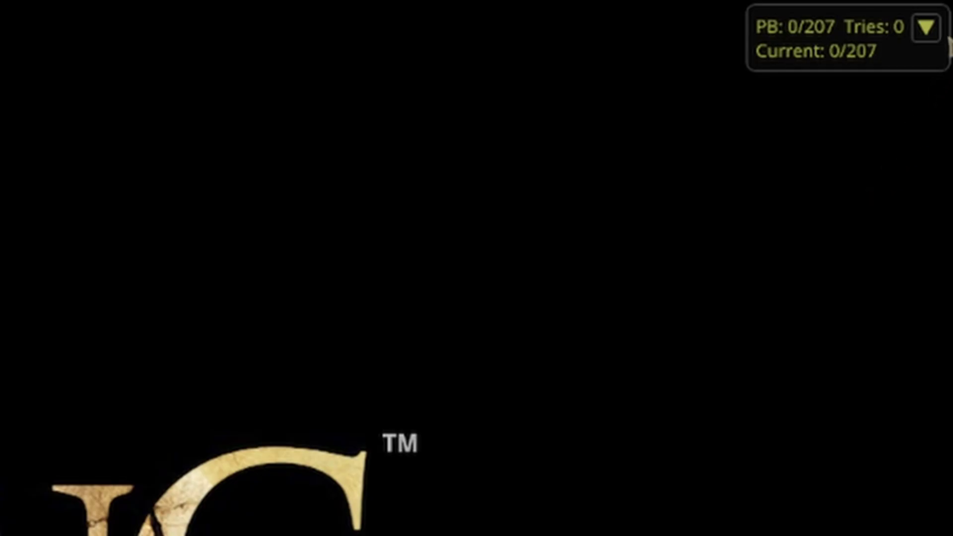
{"action": "left_click", "coordinate": [926, 27]}
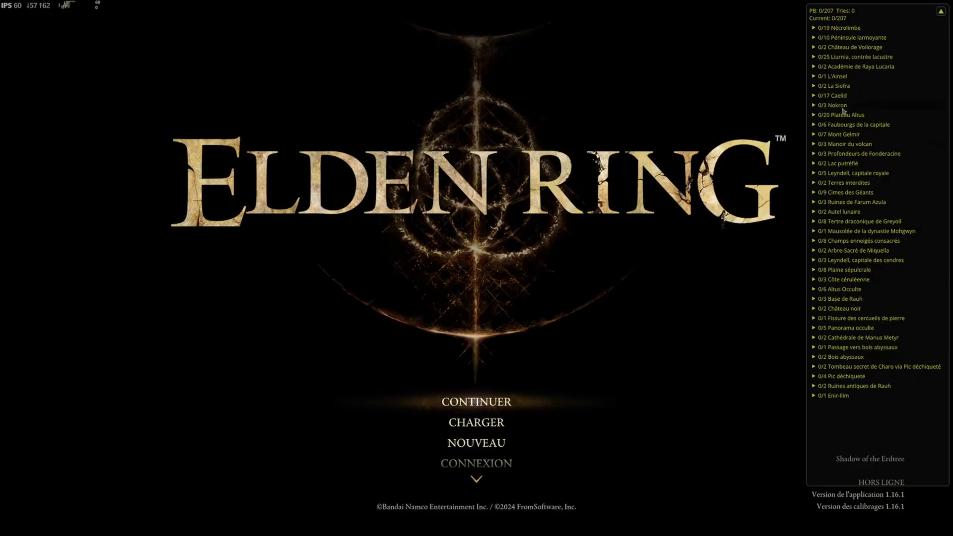
{"action": "left_click", "coordinate": [814, 115]}
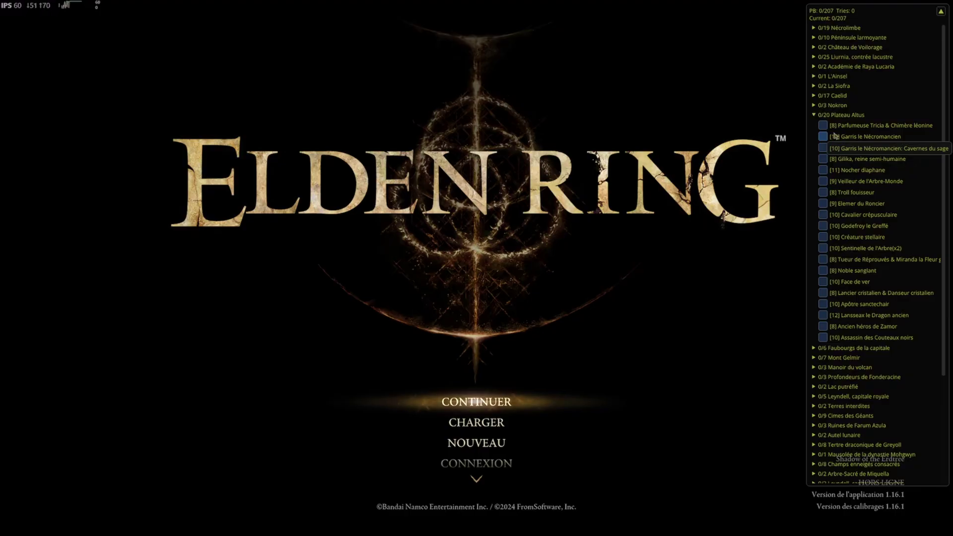
{"action": "scroll", "coordinate": [854, 174], "scroll_direction": "down", "scroll_amount": 3}
{"action": "scroll", "coordinate": [850, 184], "scroll_direction": "up", "scroll_amount": 2}
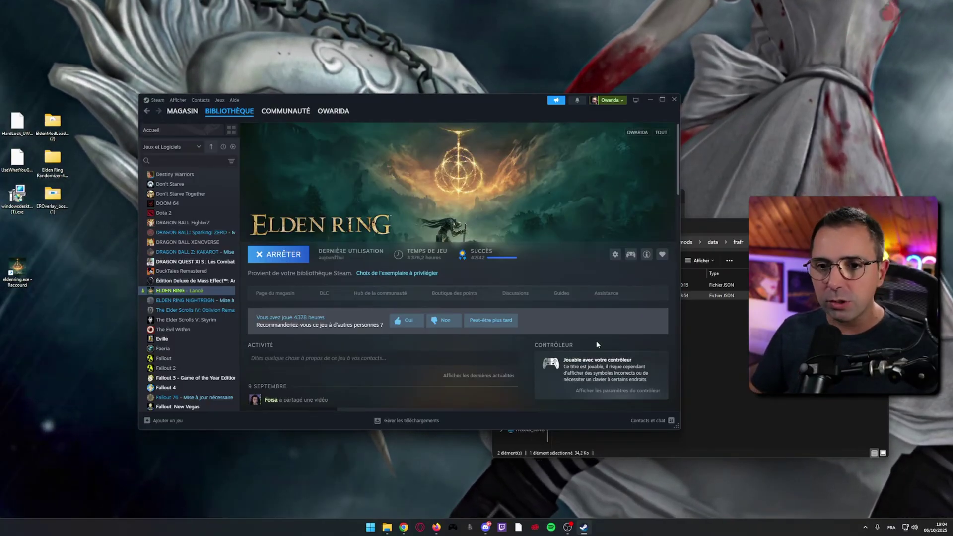
Copy the Elden Ring Randomizer folder from the desktop into the game's local ELDEN RING folder, reached through Steam.
{"action": "left_click", "coordinate": [59, 161]}
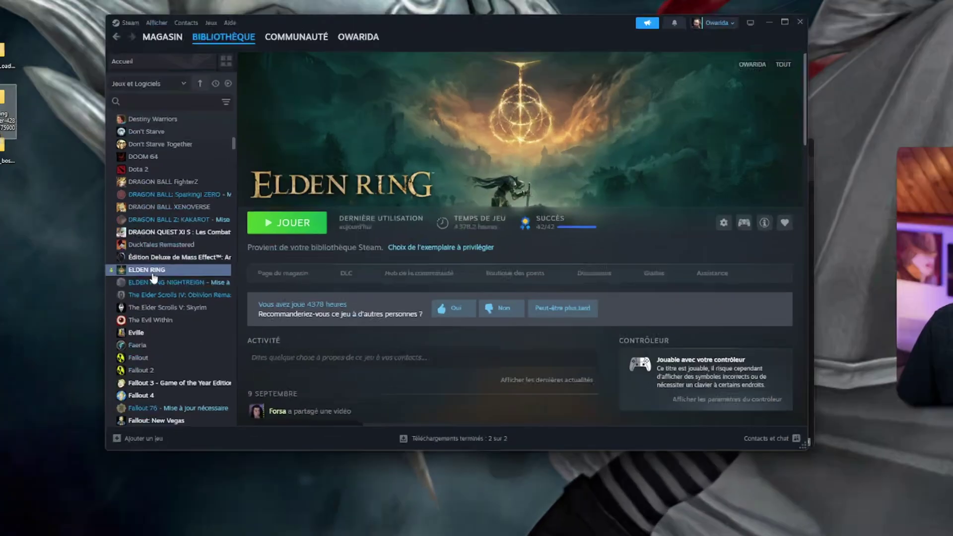
{"action": "right_click", "coordinate": [175, 292]}
{"action": "mouse_move", "coordinate": [209, 353]}
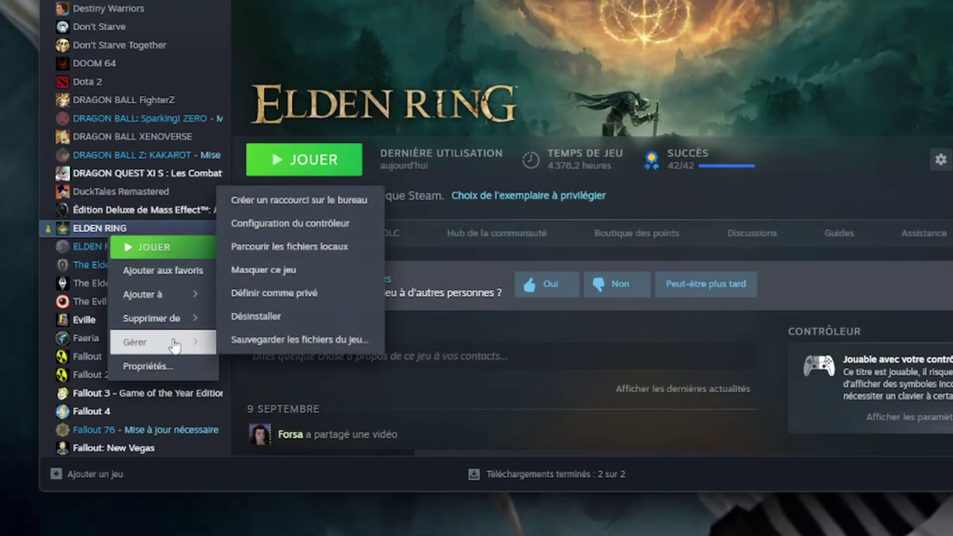
{"action": "left_click", "coordinate": [299, 245]}
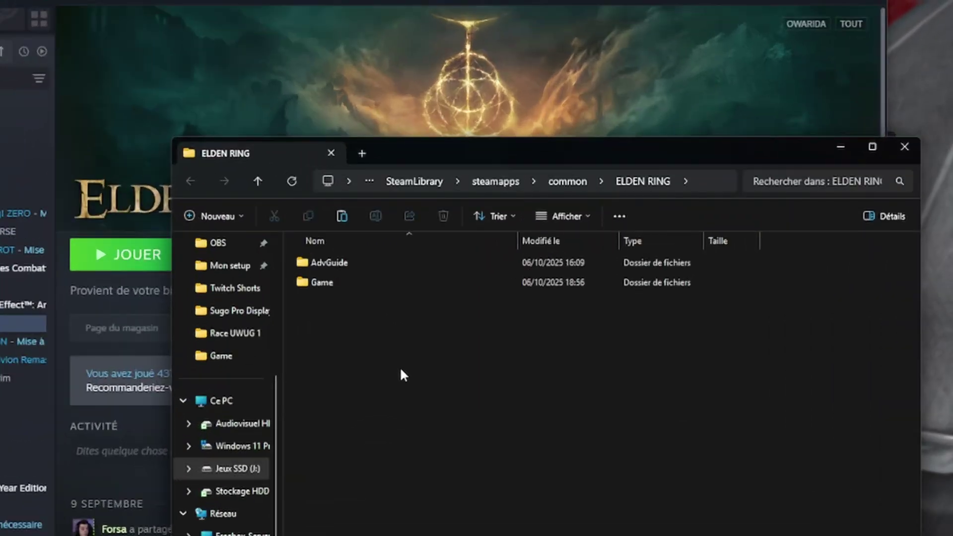
{"action": "key", "text": "ctrl+v"}
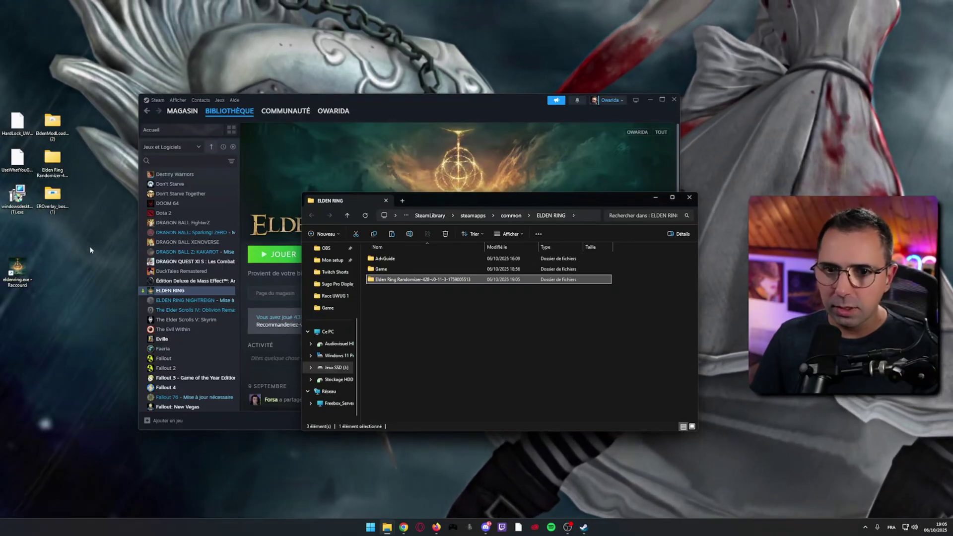
Copy UseWhatYouGetCaMaCailleV3.4.a.randomizeopt from the desktop into the ELDEN RING folder.
{"action": "left_click", "coordinate": [21, 157]}
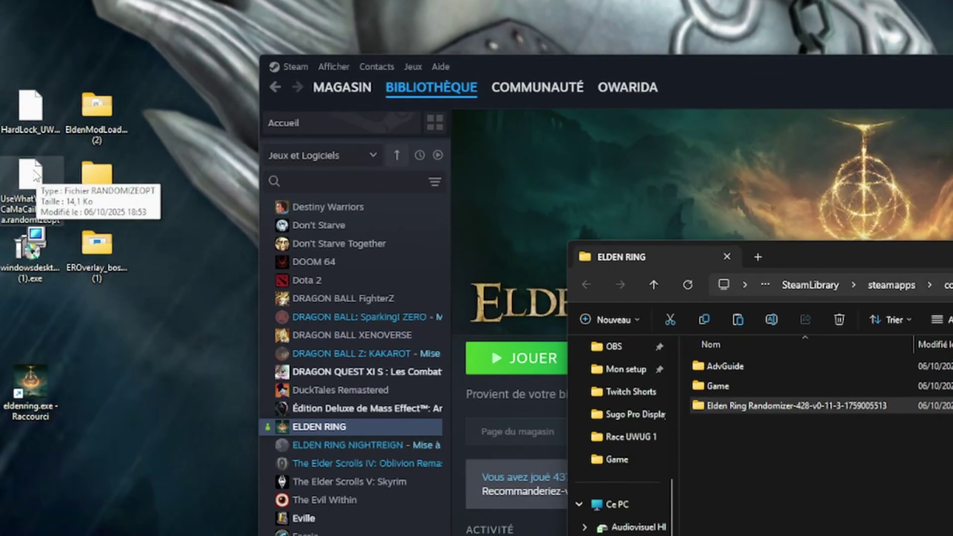
{"action": "left_click_drag", "start_coordinate": [28, 171], "coordinate": [804, 465]}
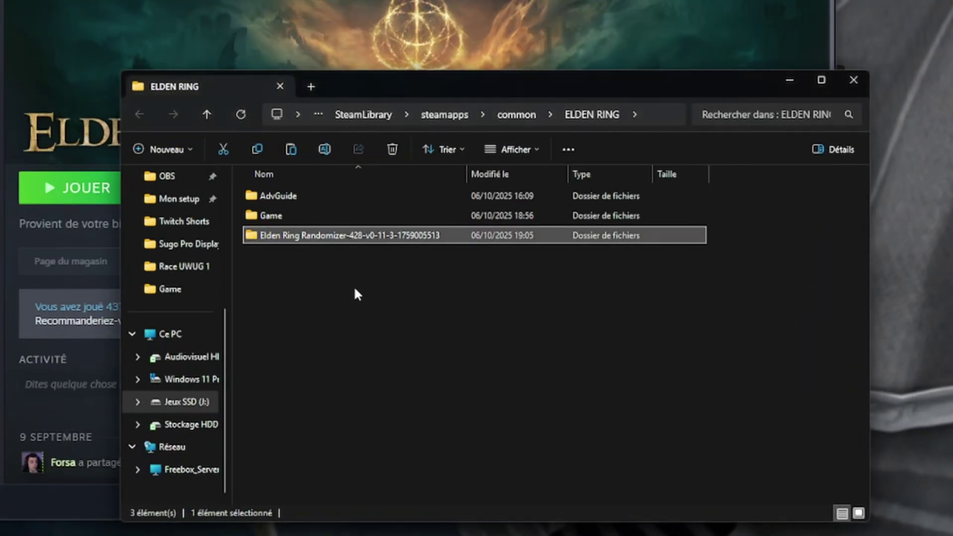
{"action": "left_click", "coordinate": [398, 328]}
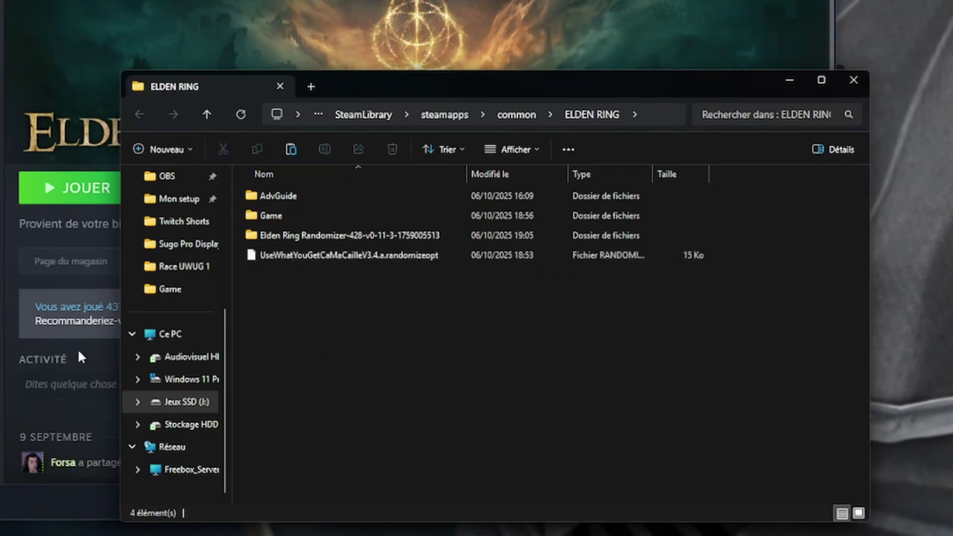
Run EldenRingRandomizer.exe from the copied folder's randomizer subfolder, allowing it past the Windows SmartScreen warning.
{"action": "double_click", "coordinate": [347, 234]}
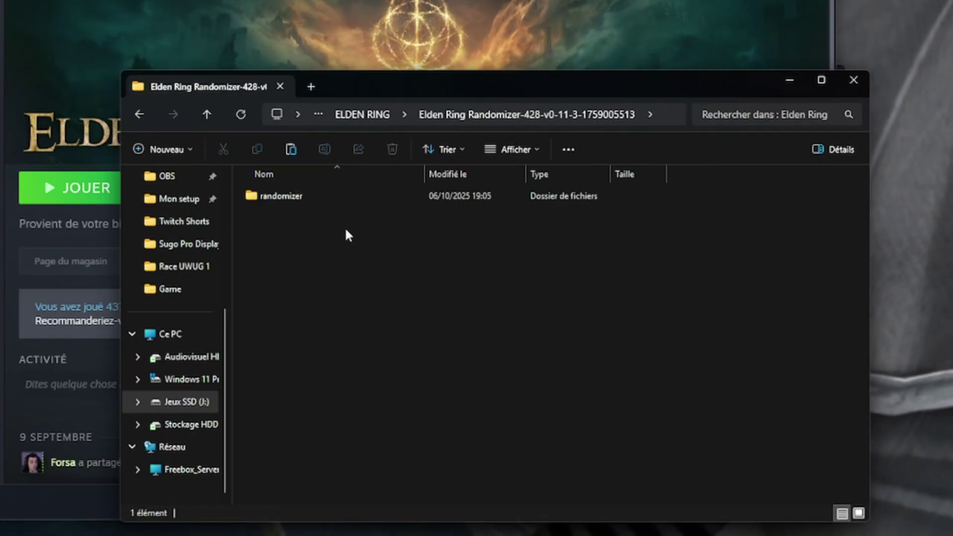
{"action": "double_click", "coordinate": [297, 196]}
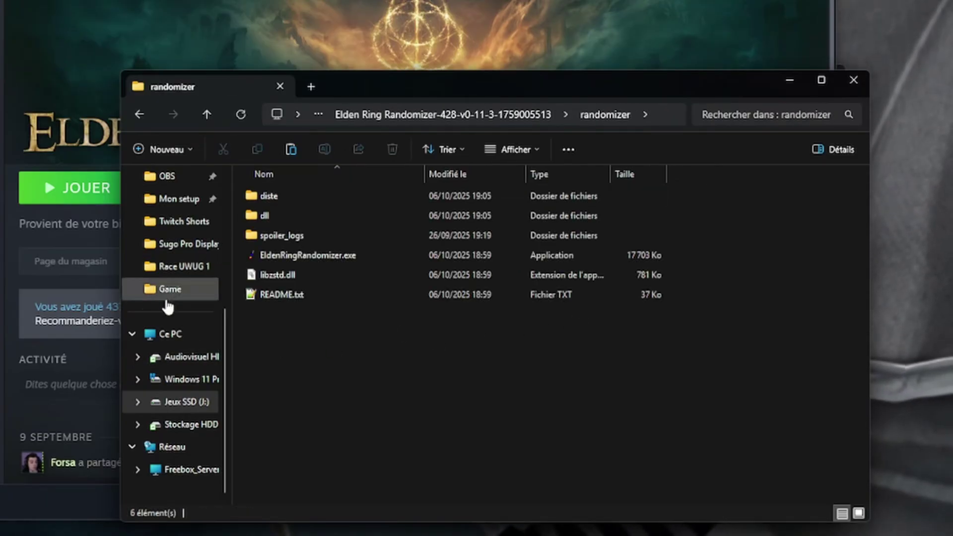
{"action": "double_click", "coordinate": [371, 255]}
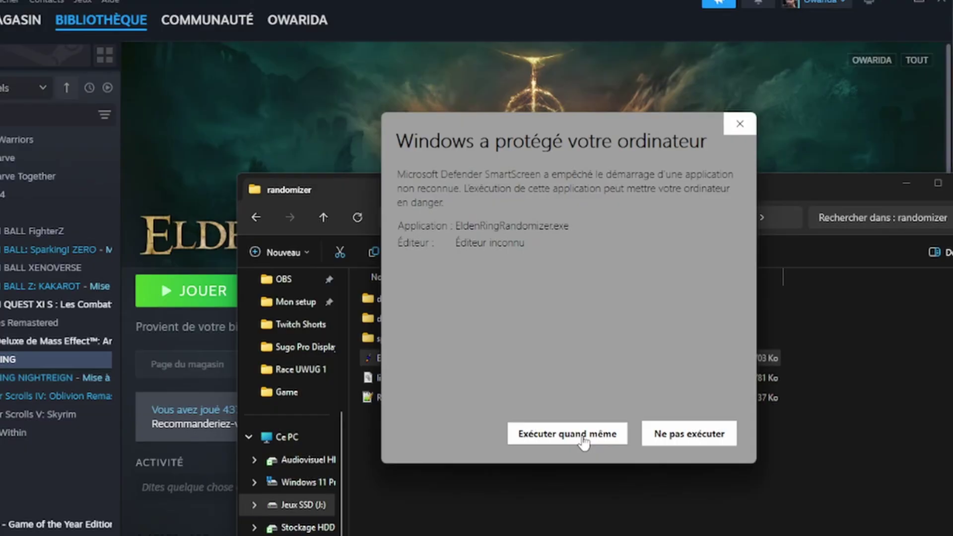
{"action": "left_click", "coordinate": [584, 437]}
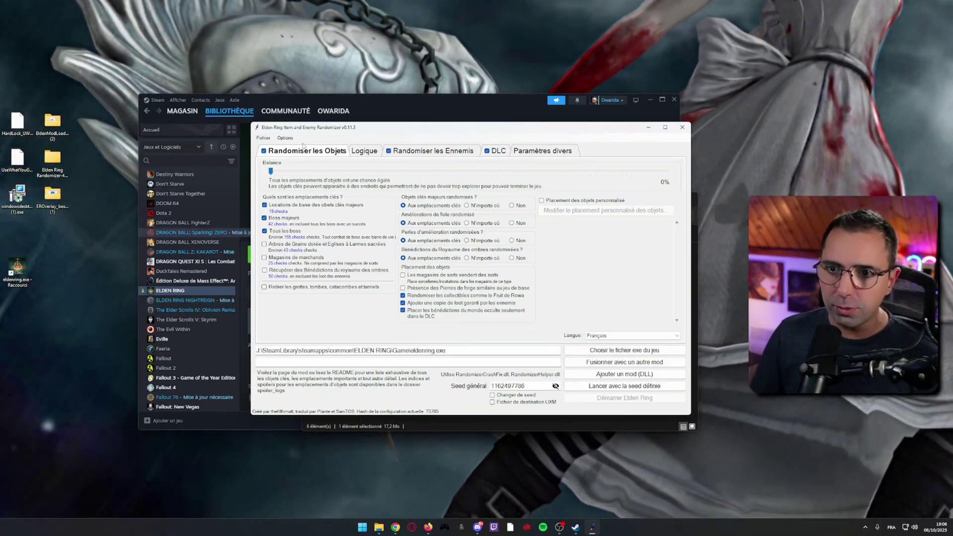
Load the options file UseWhatYouGetCaMaCailleV3.4.a.randomizeopt from the ELDEN RING folder, accept the preset file prompt and close the randomizer.
{"action": "left_click", "coordinate": [285, 138]}
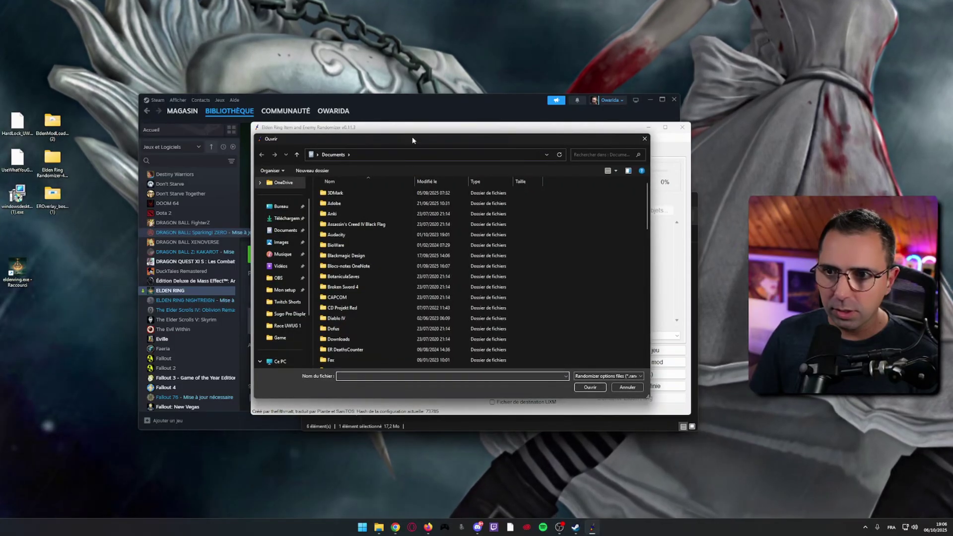
{"action": "left_click_drag", "start_coordinate": [412, 140], "coordinate": [397, 191]}
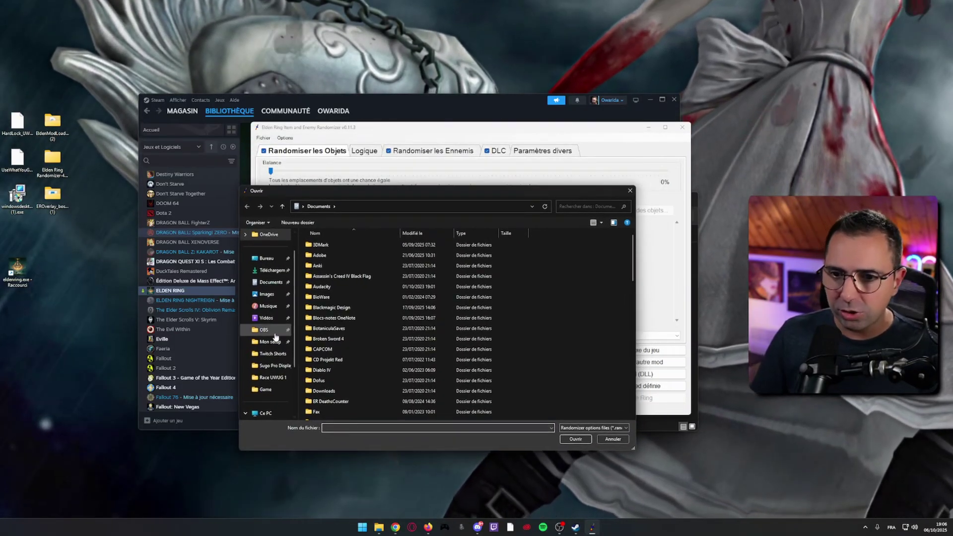
{"action": "left_click", "coordinate": [272, 320]}
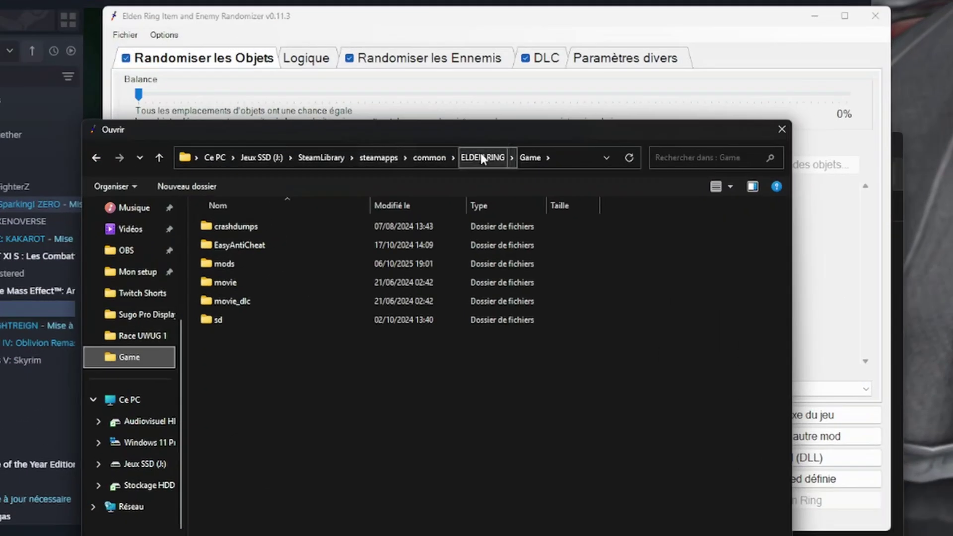
{"action": "left_click", "coordinate": [458, 206]}
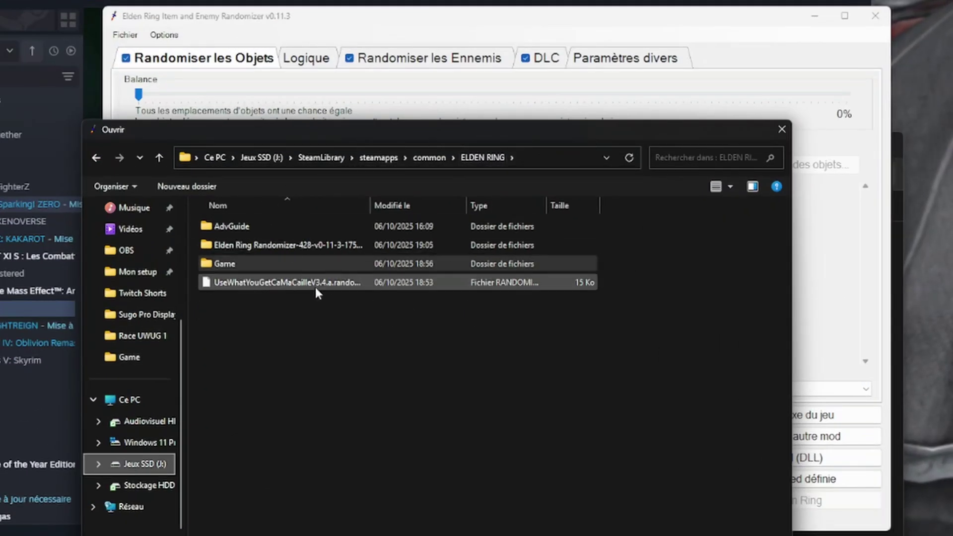
{"action": "left_click", "coordinate": [503, 388]}
{"action": "left_click", "coordinate": [273, 286]}
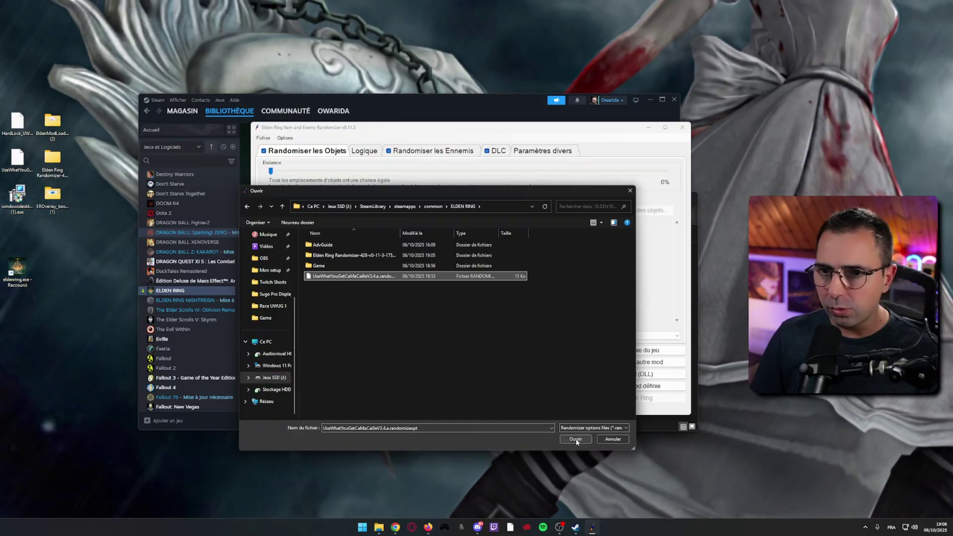
{"action": "left_click", "coordinate": [575, 439]}
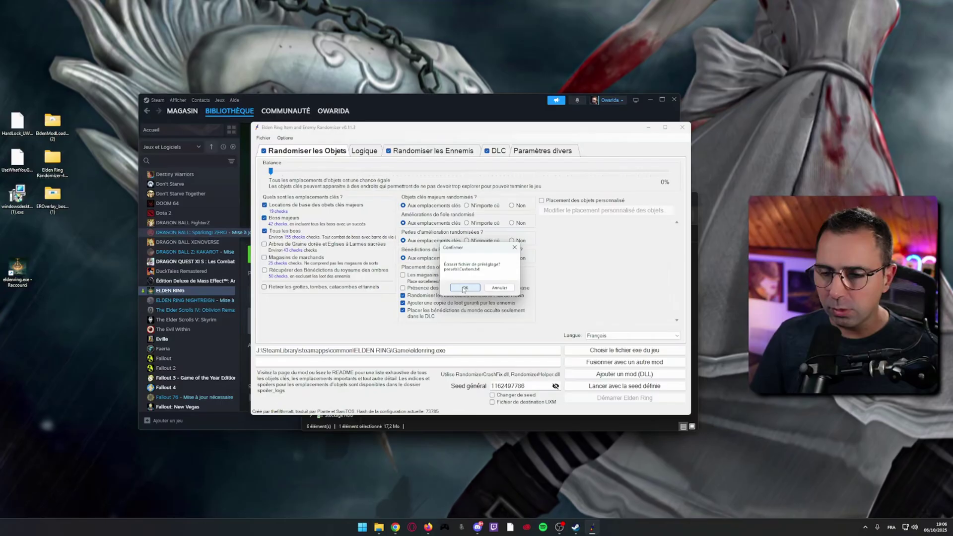
{"action": "left_click", "coordinate": [462, 347]}
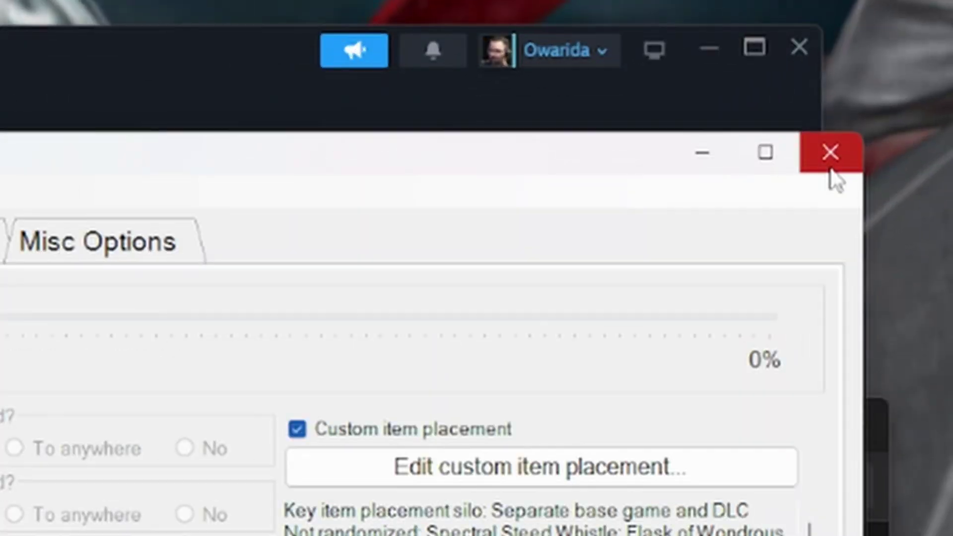
{"action": "left_click", "coordinate": [681, 130]}
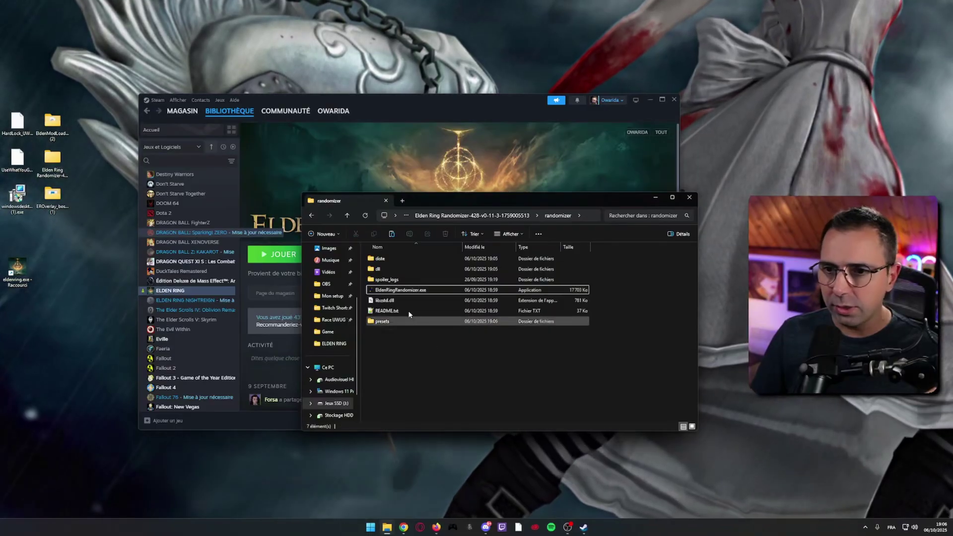
Run EldenRingRandomizer.exe again from the randomizer folder and keep Français as the interface language.
{"action": "left_click", "coordinate": [396, 292]}
{"action": "double_click", "coordinate": [396, 292]}
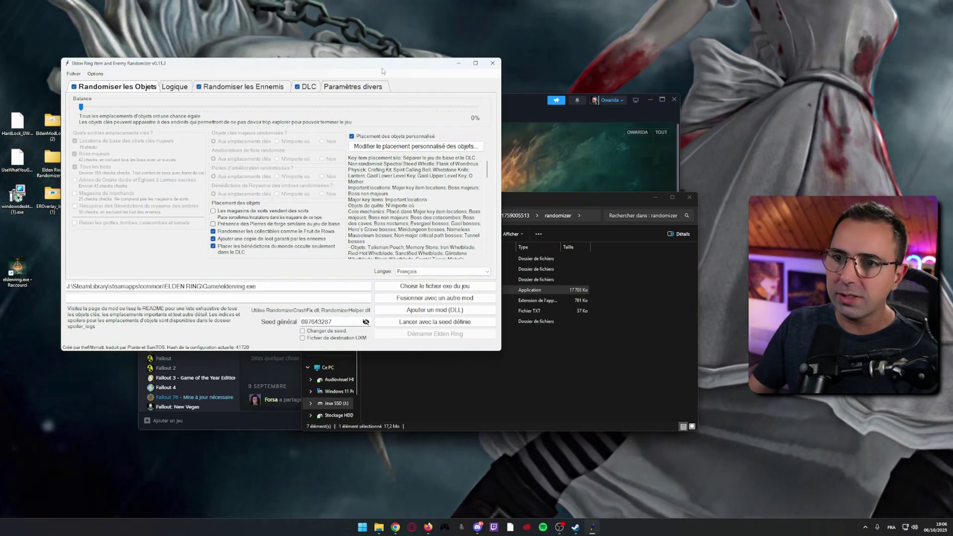
{"action": "left_click_drag", "start_coordinate": [382, 71], "coordinate": [474, 101]}
{"action": "left_click", "coordinate": [521, 304]}
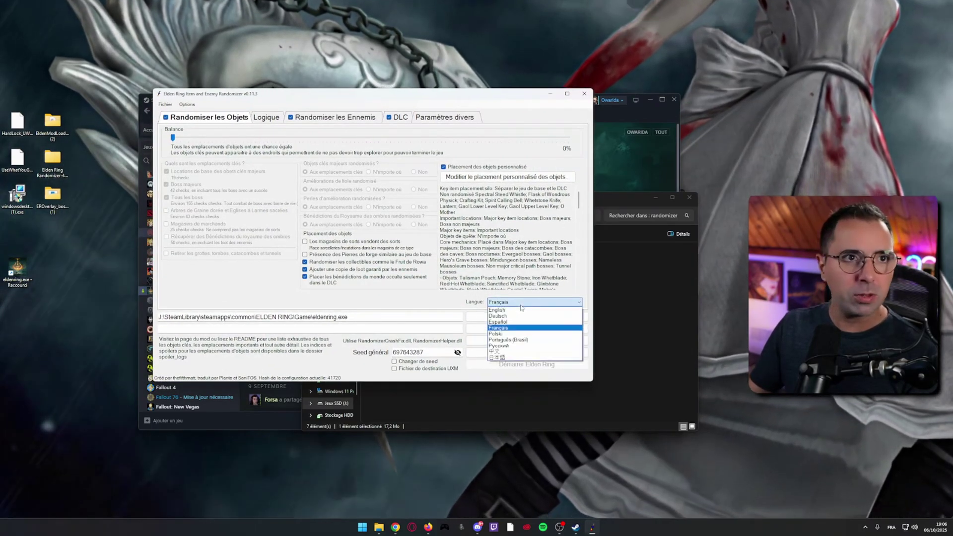
{"action": "left_click", "coordinate": [384, 297]}
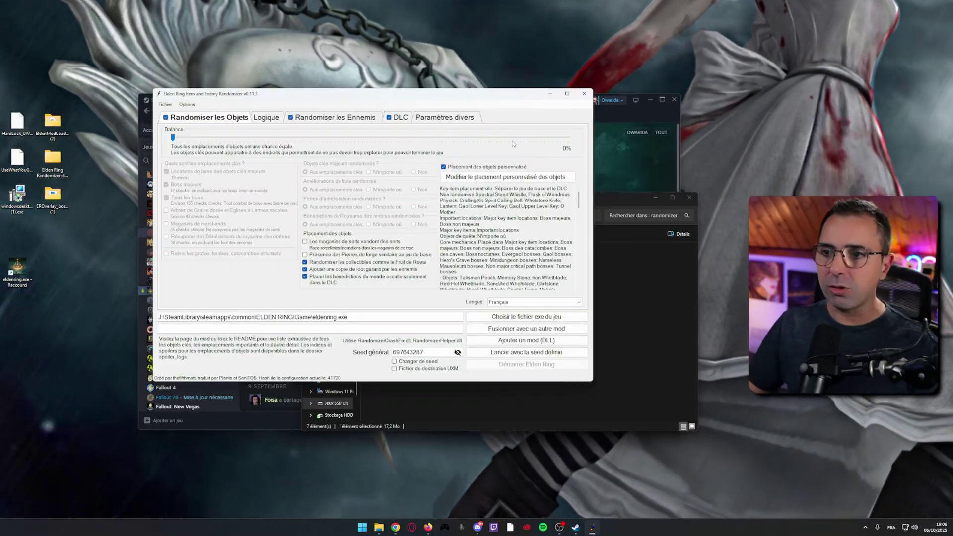
{"action": "left_click_drag", "start_coordinate": [501, 95], "coordinate": [512, 119]}
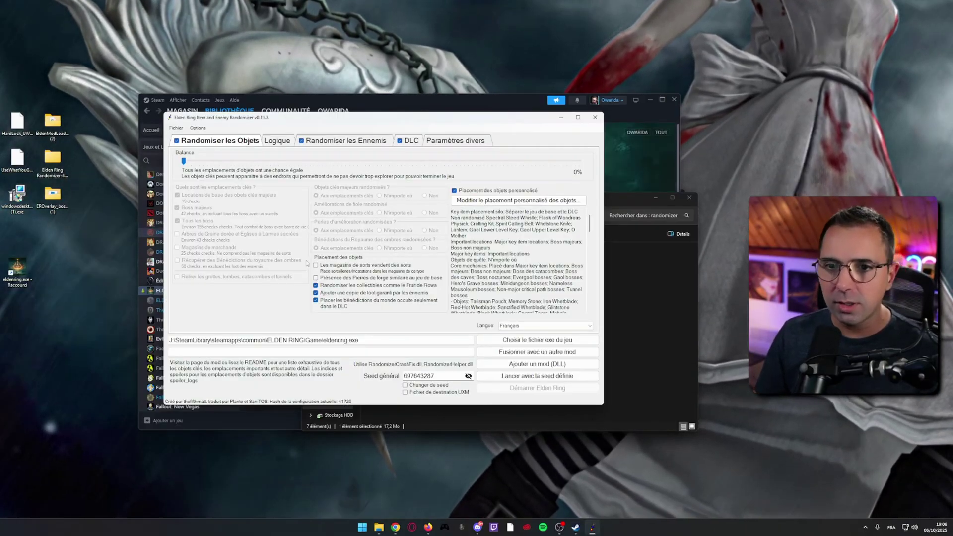
Enable Changer de seed and randomize the items and enemies, selecting eldenring.exe in the Game folder as the game executable.
{"action": "left_click", "coordinate": [409, 386]}
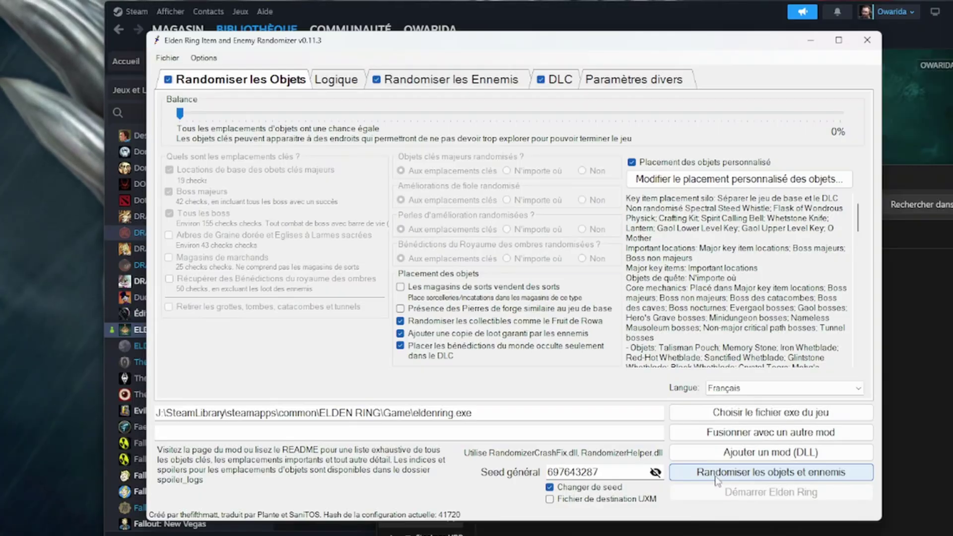
{"action": "left_click", "coordinate": [787, 412]}
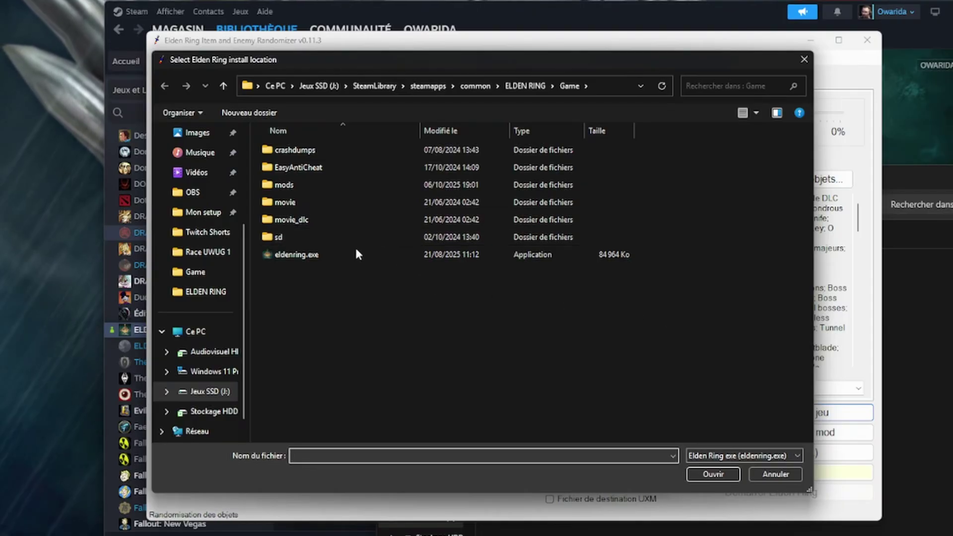
{"action": "left_click", "coordinate": [349, 253]}
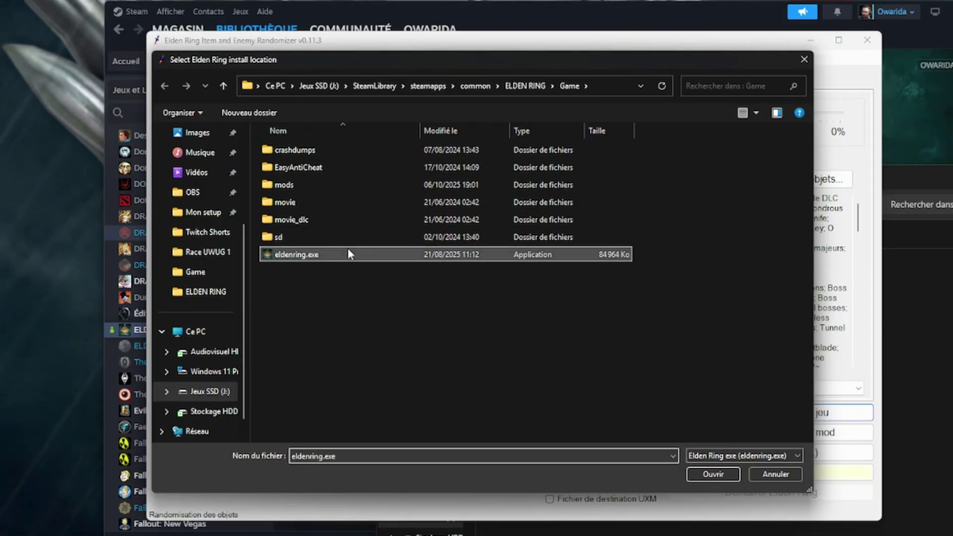
{"action": "left_click", "coordinate": [732, 469]}
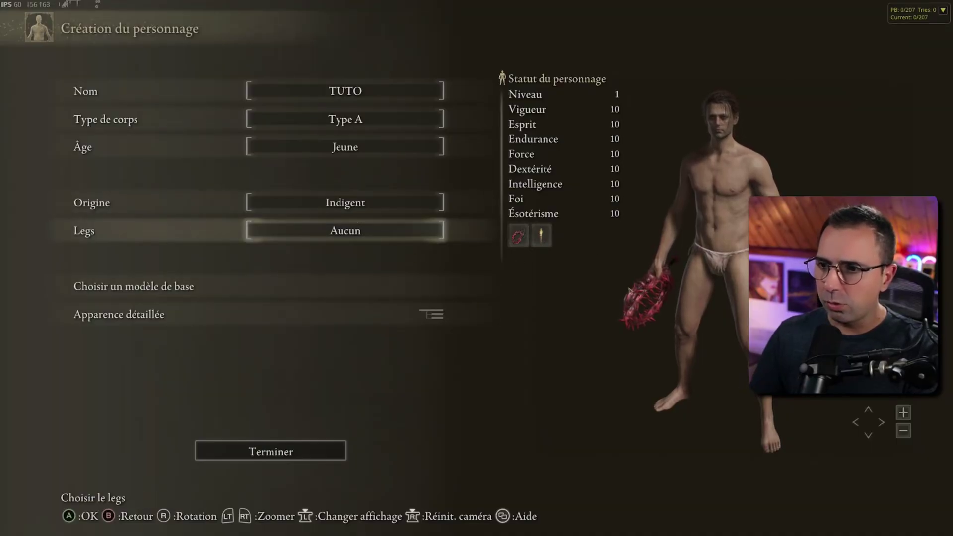
Finish creating the in-game character TUTO with the Indigent origin and no keepsake.
{"action": "left_click", "coordinate": [271, 451]}
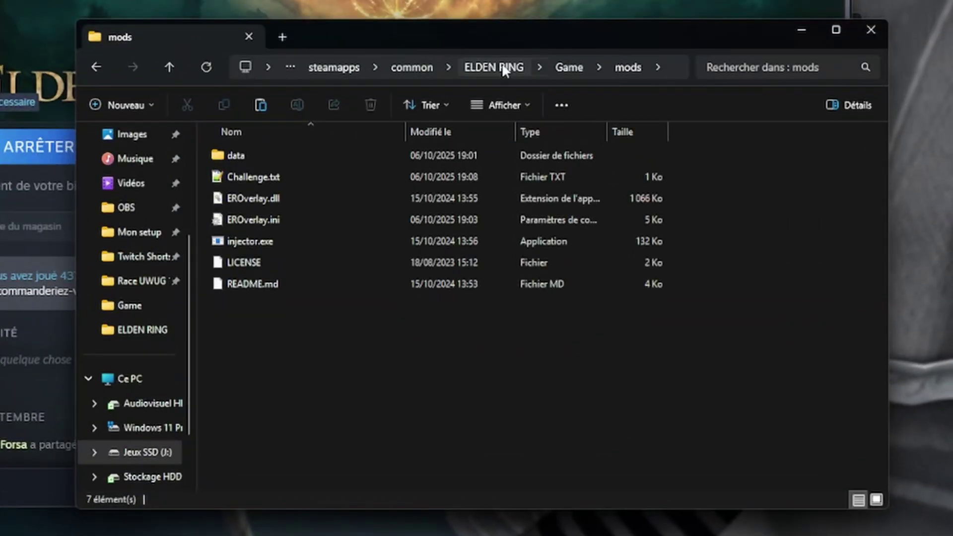
Open EROverlay.ini from the ELDEN RING Game\mods folder in Notepad++ and set panel_pos to -10,40,45%,90%.
{"action": "left_click", "coordinate": [505, 215]}
{"action": "double_click", "coordinate": [296, 198]}
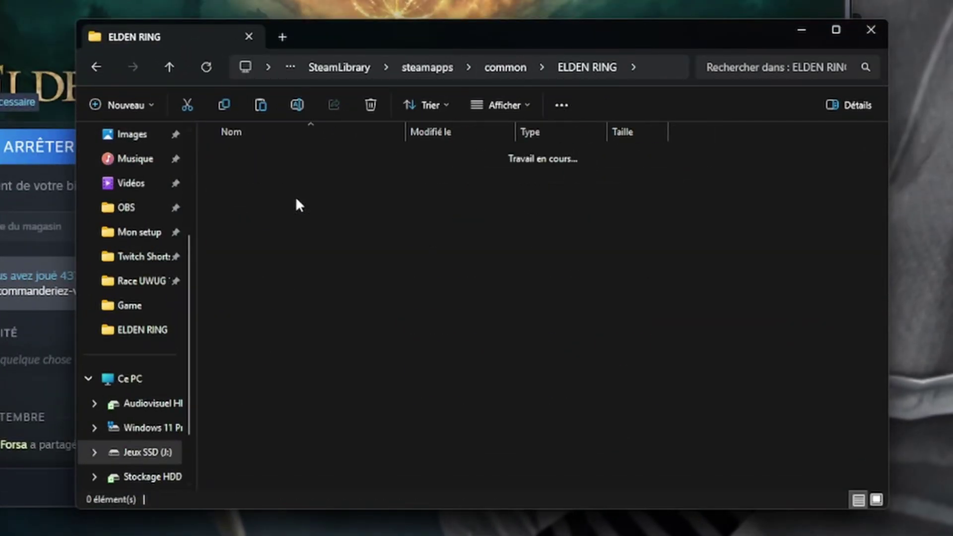
{"action": "double_click", "coordinate": [290, 203]}
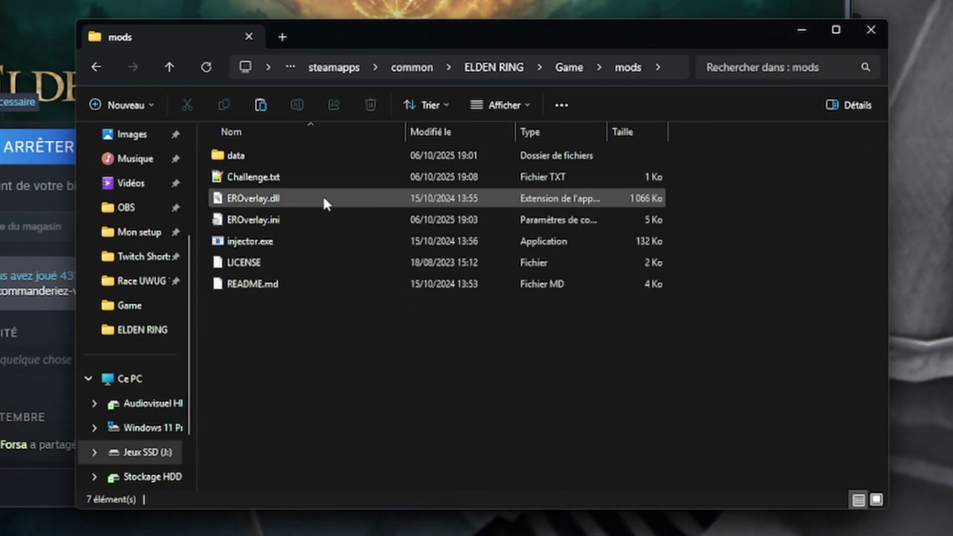
{"action": "left_click", "coordinate": [323, 220]}
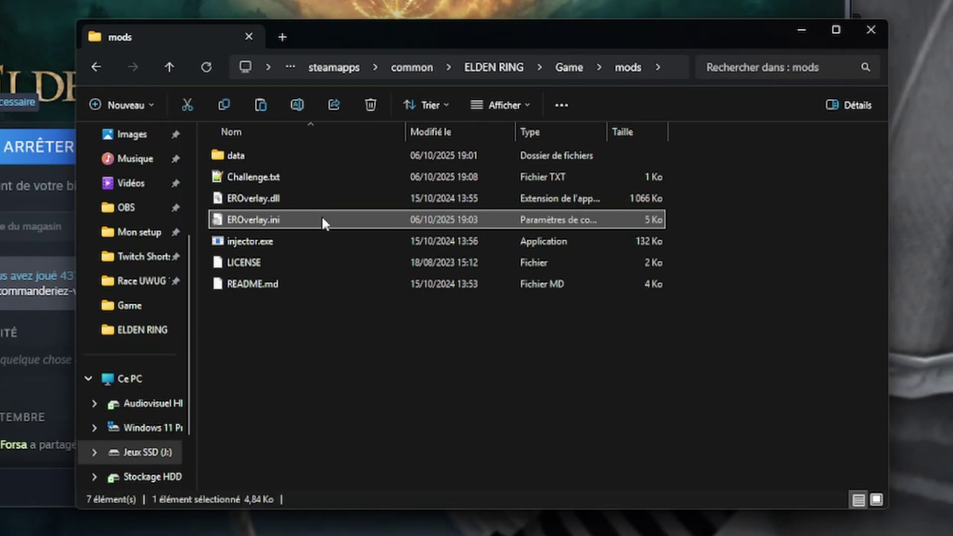
{"action": "right_click", "coordinate": [322, 220]}
{"action": "left_click", "coordinate": [467, 283]}
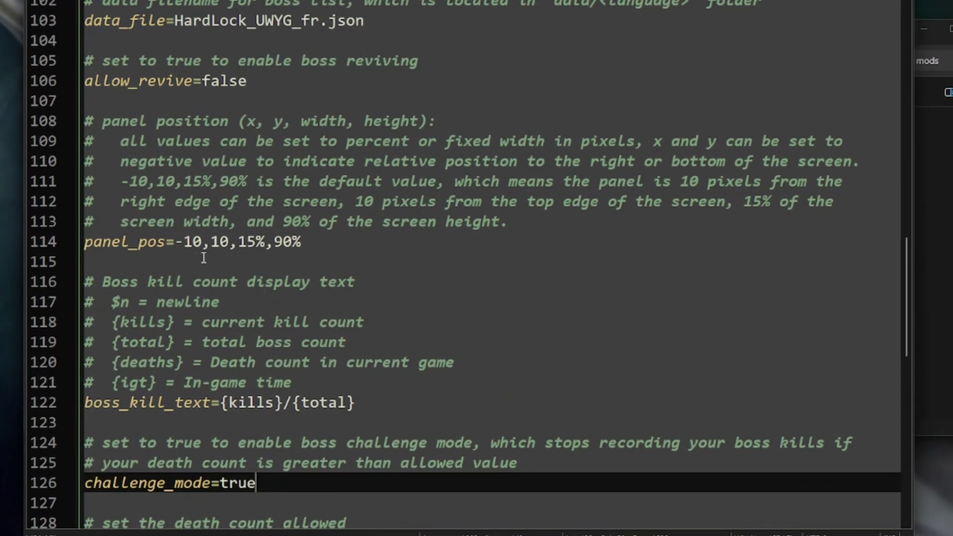
{"action": "left_click", "coordinate": [219, 242]}
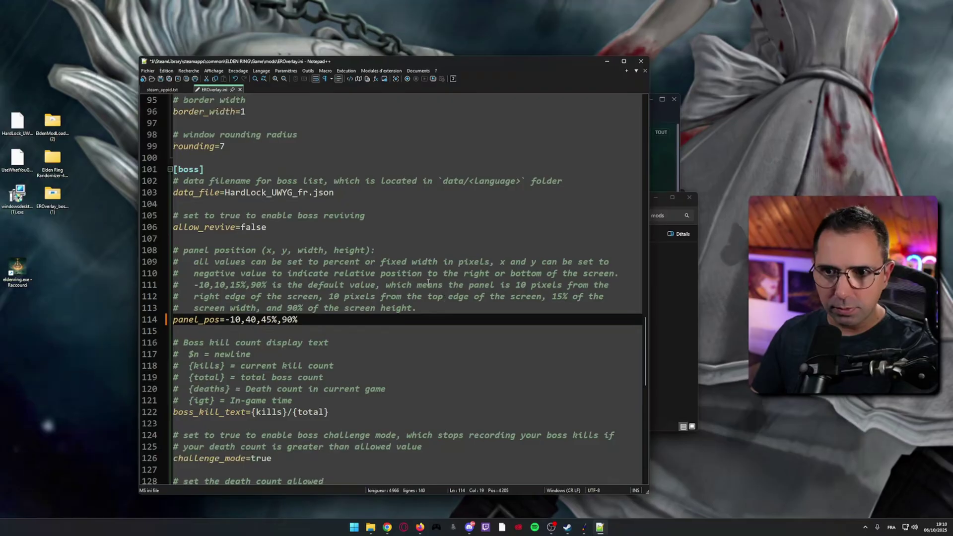
Set font_size to 60 in the [common] section of EROverlay.ini and save the file.
{"action": "scroll", "coordinate": [539, 284], "scroll_direction": "up", "scroll_amount": 20}
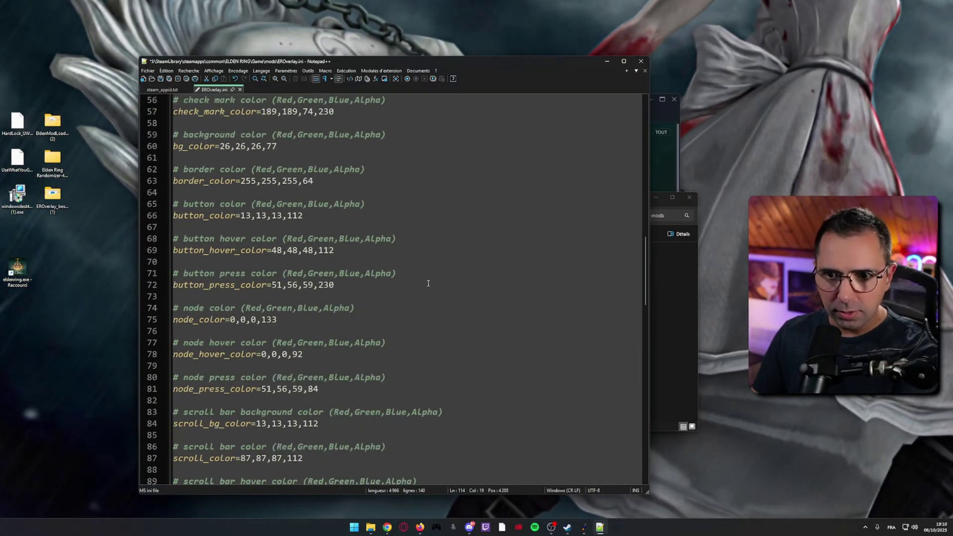
{"action": "scroll", "coordinate": [435, 281], "scroll_direction": "up", "scroll_amount": 10}
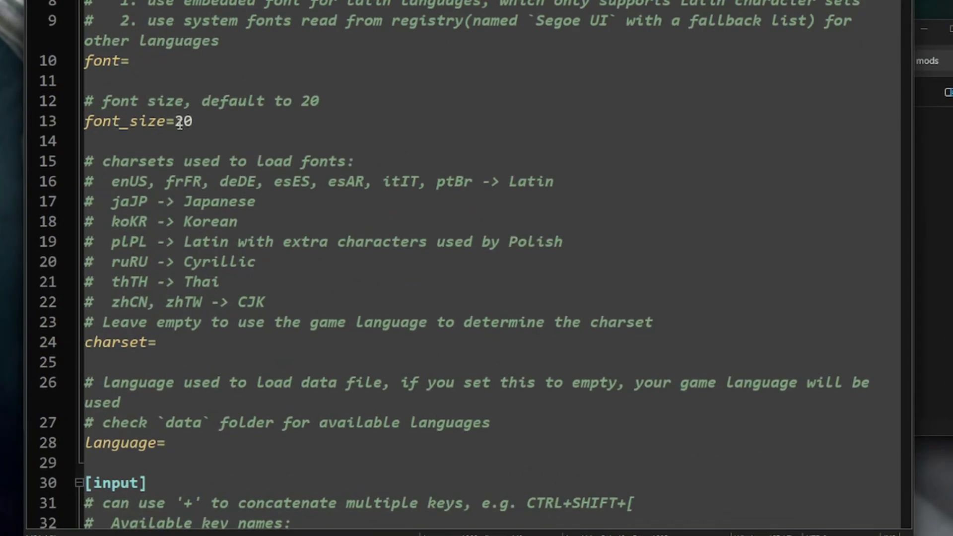
{"action": "left_click_drag", "start_coordinate": [225, 250], "coordinate": [231, 252]}
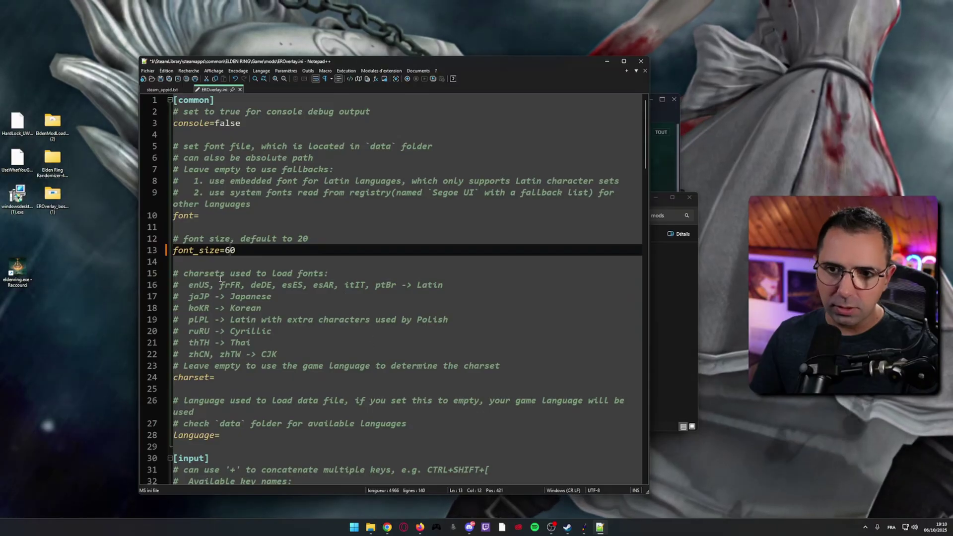
{"action": "scroll", "coordinate": [397, 364], "scroll_direction": "down", "scroll_amount": 13}
{"action": "scroll", "coordinate": [397, 364], "scroll_direction": "down", "scroll_amount": 17}
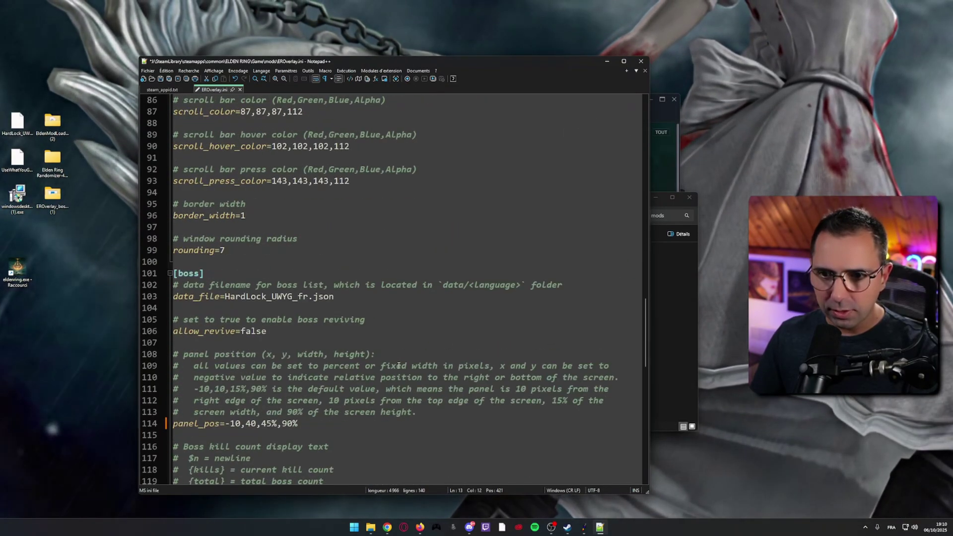
{"action": "scroll", "coordinate": [320, 313], "scroll_direction": "down", "scroll_amount": 2}
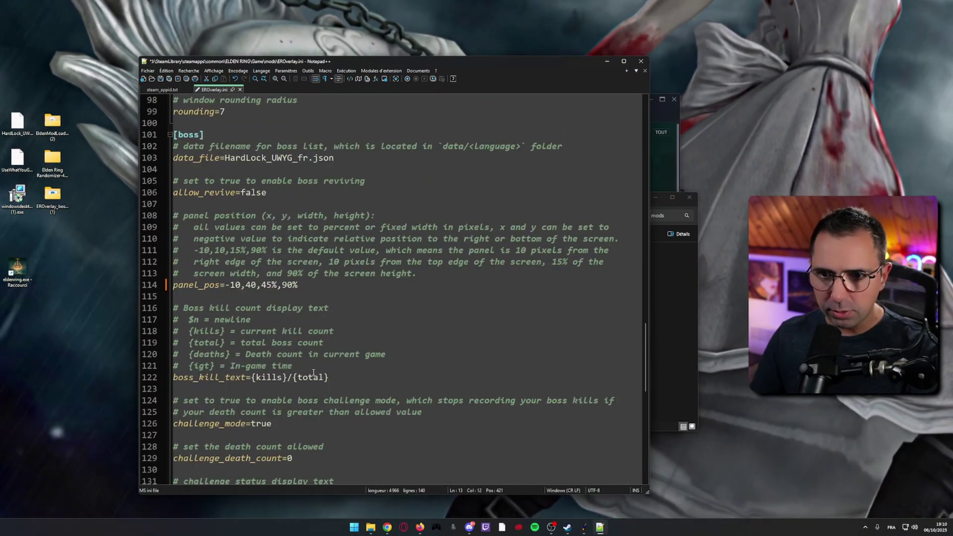
{"action": "key", "text": "ctrl+s"}
{"action": "scroll", "coordinate": [321, 313], "scroll_direction": "down", "scroll_amount": 4}
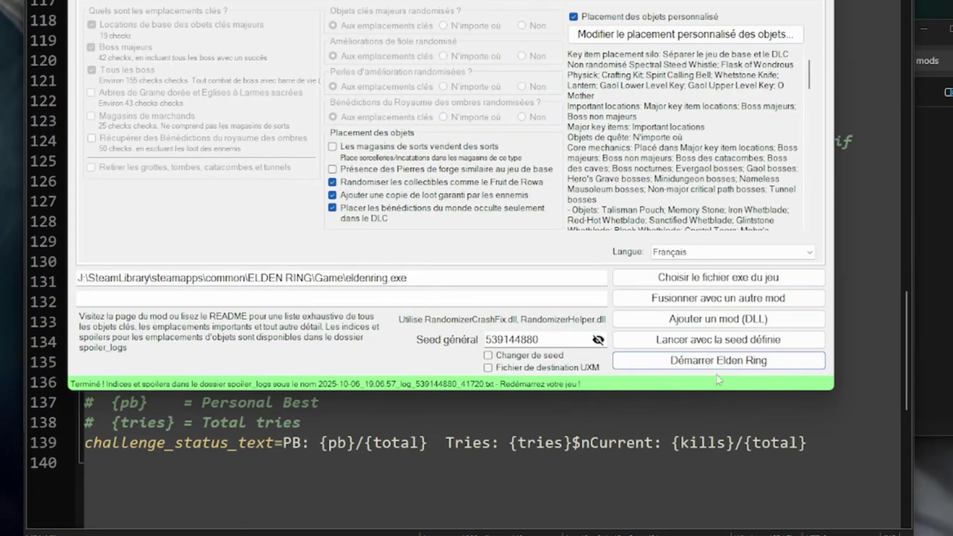
Start Elden Ring from the randomizer and expand the boss checklist overlay to look through its regions.
{"action": "left_click", "coordinate": [702, 361]}
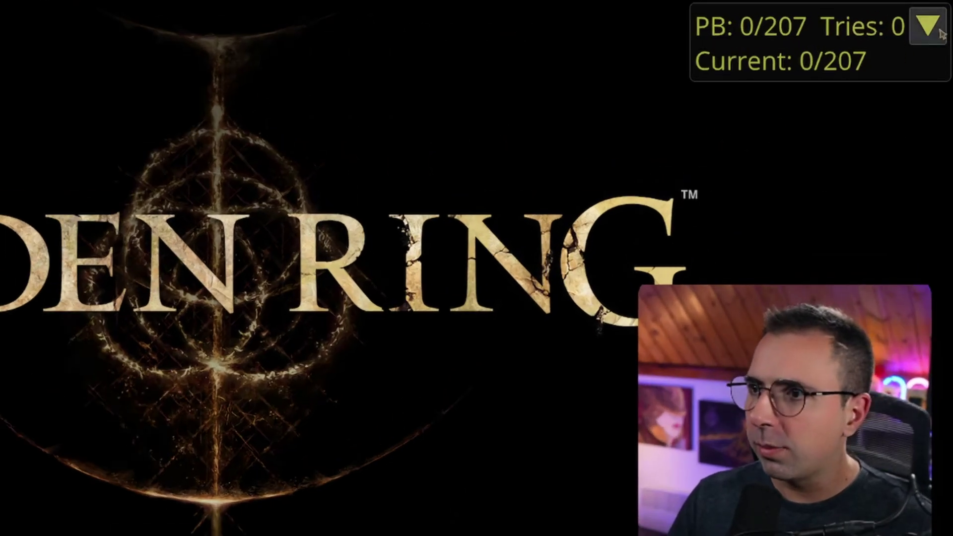
{"action": "left_click", "coordinate": [942, 32]}
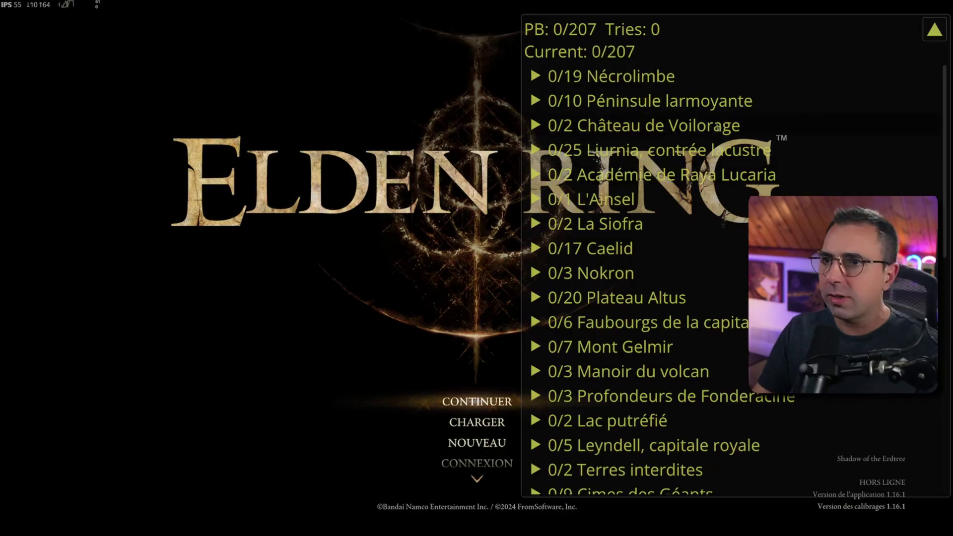
{"action": "scroll", "coordinate": [563, 253], "scroll_direction": "down", "scroll_amount": 3}
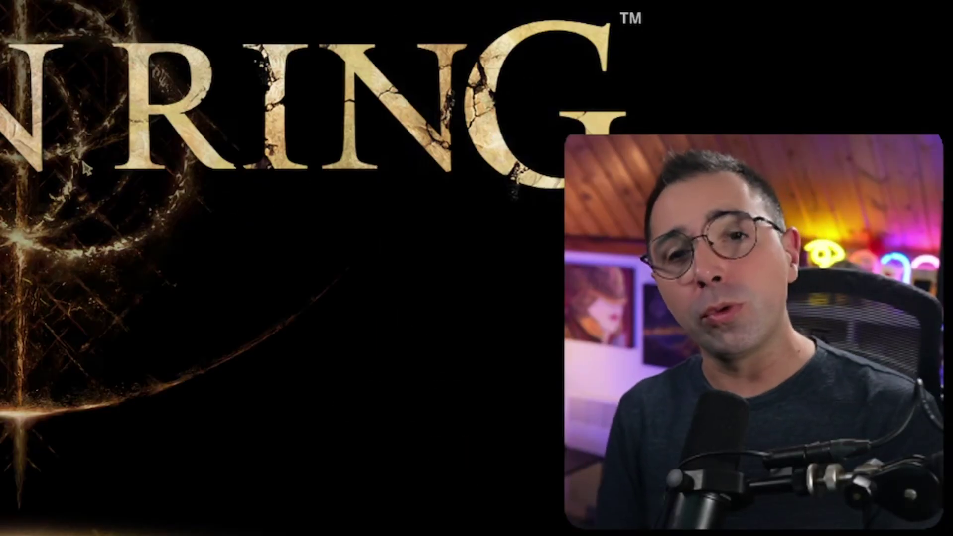